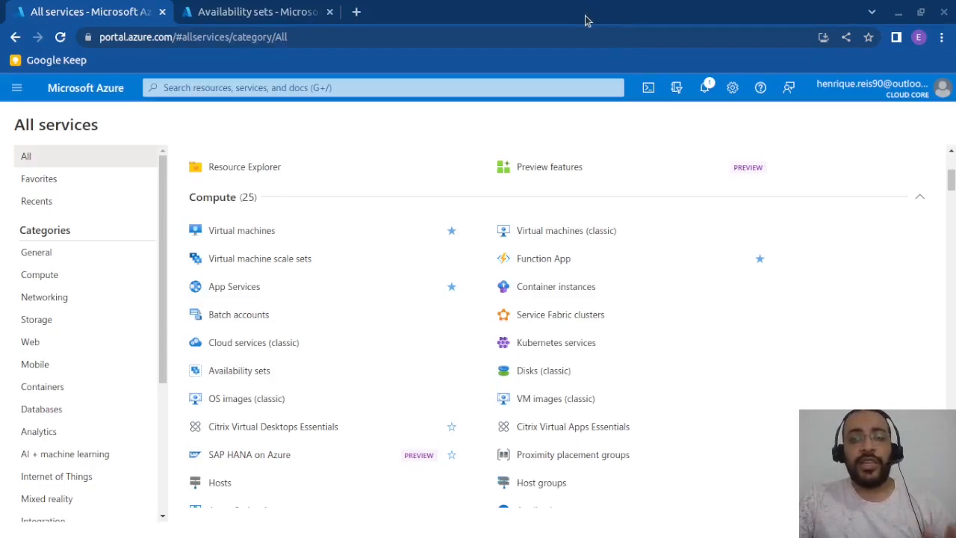
- Close the Availability sets browser tab and open the Virtual machines service from the All services page
left_click(330, 12)
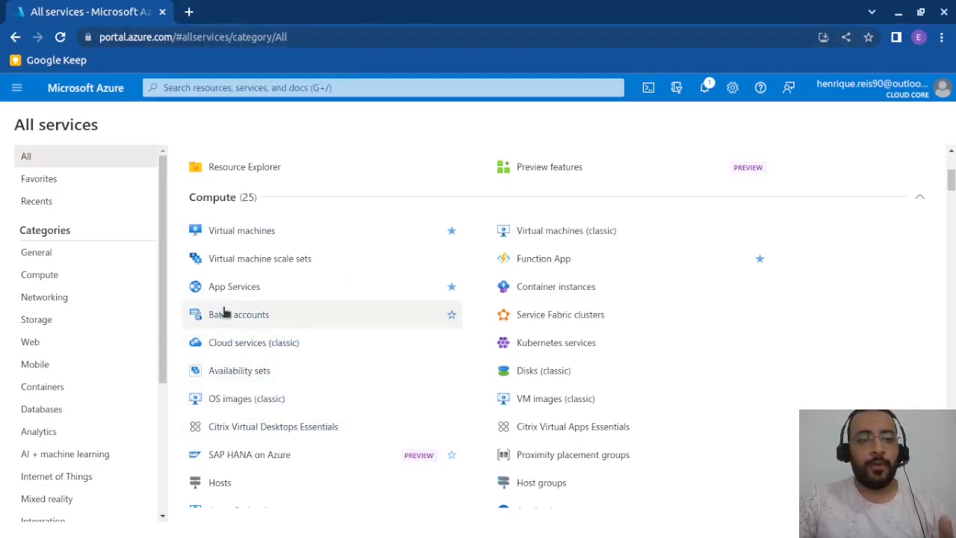
scroll(224, 311, "down", 1)
scroll(224, 311, "up", 3)
scroll(224, 311, "up", 2)
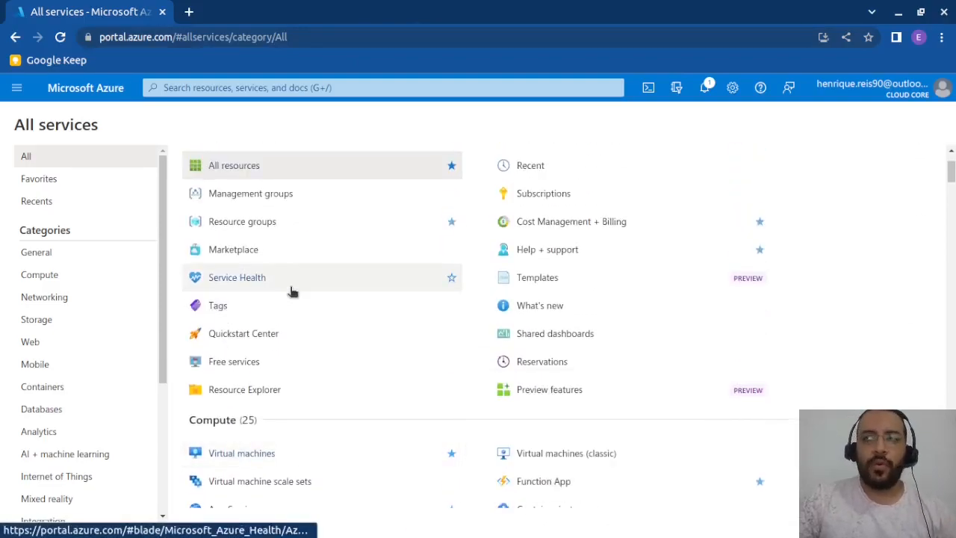
mouse_move(295, 290)
mouse_move(306, 250)
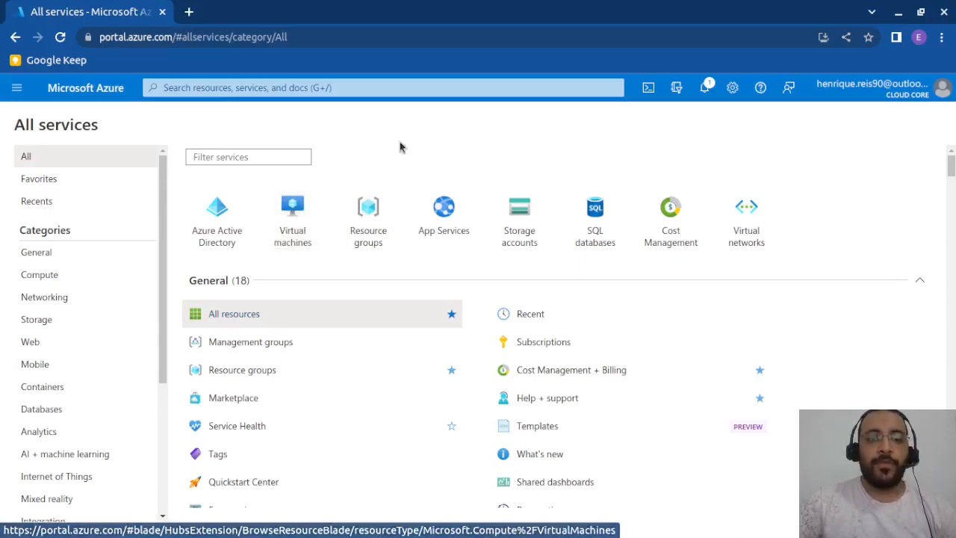
left_click(301, 245)
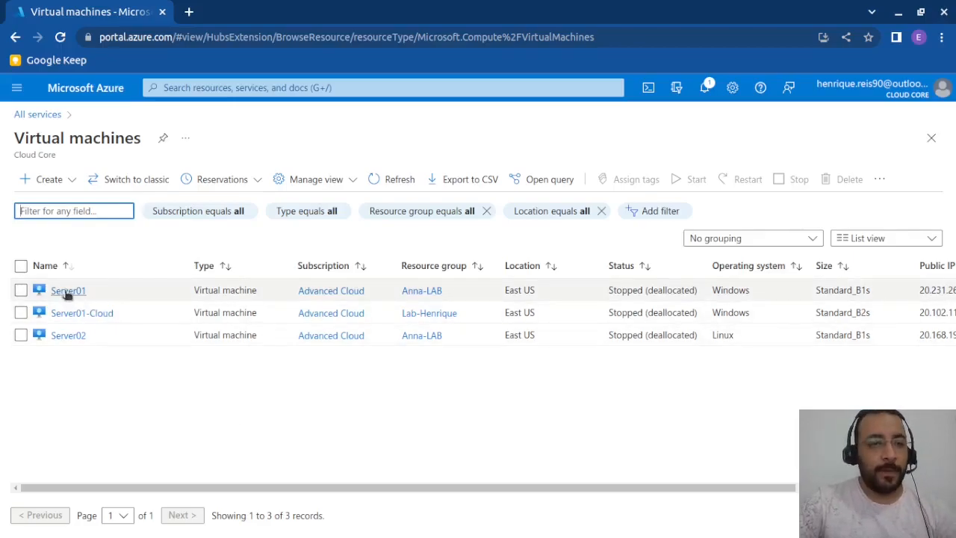
left_click(229, 385)
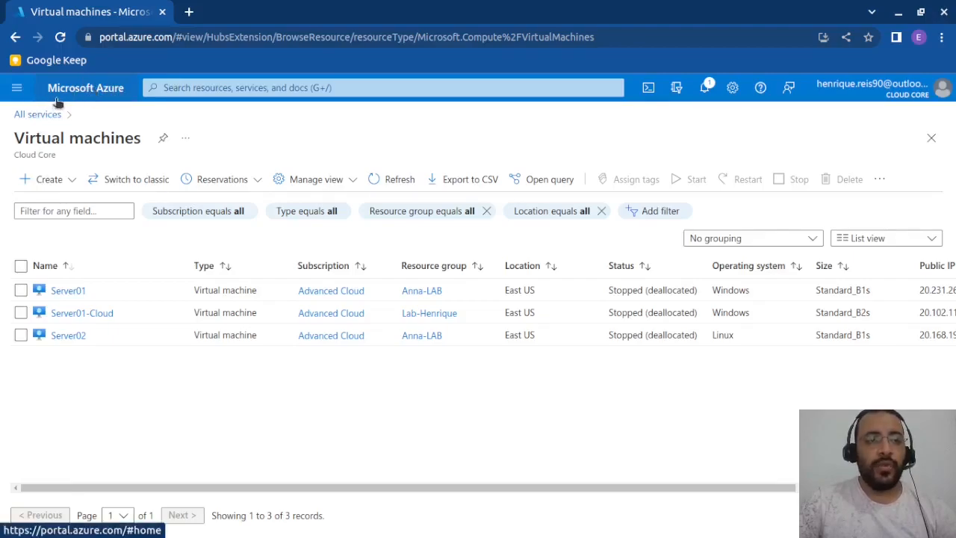
- Search the portal for "virtu", then return to the All services page
left_click(207, 89)
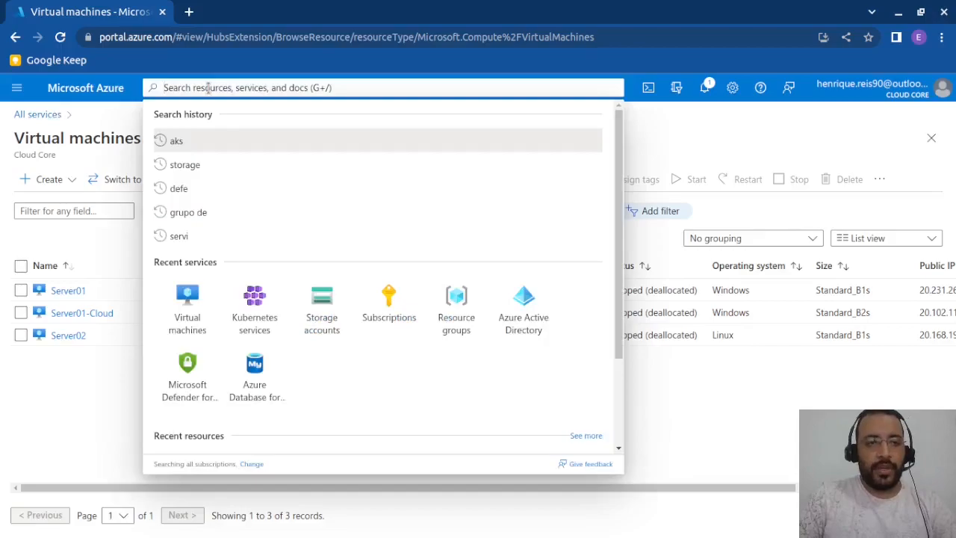
type("virt")
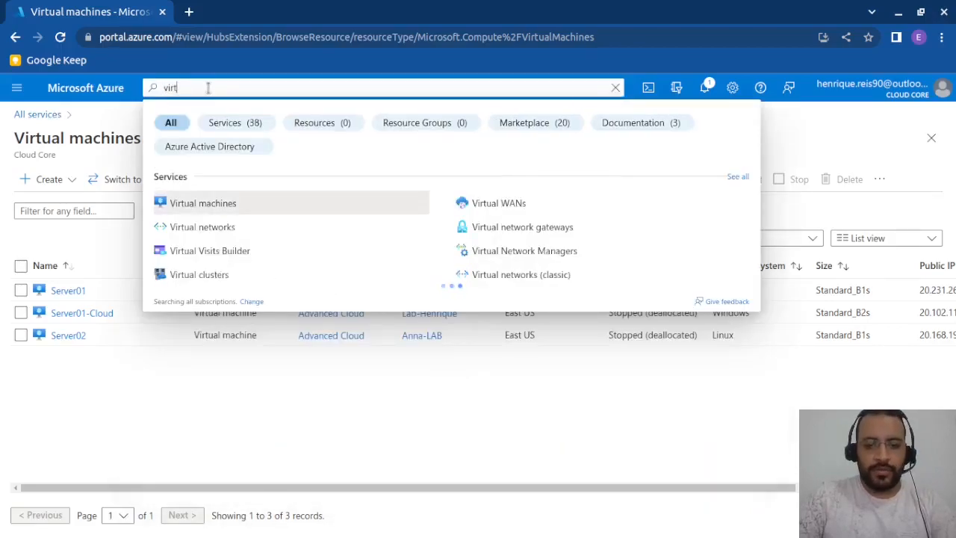
type("u")
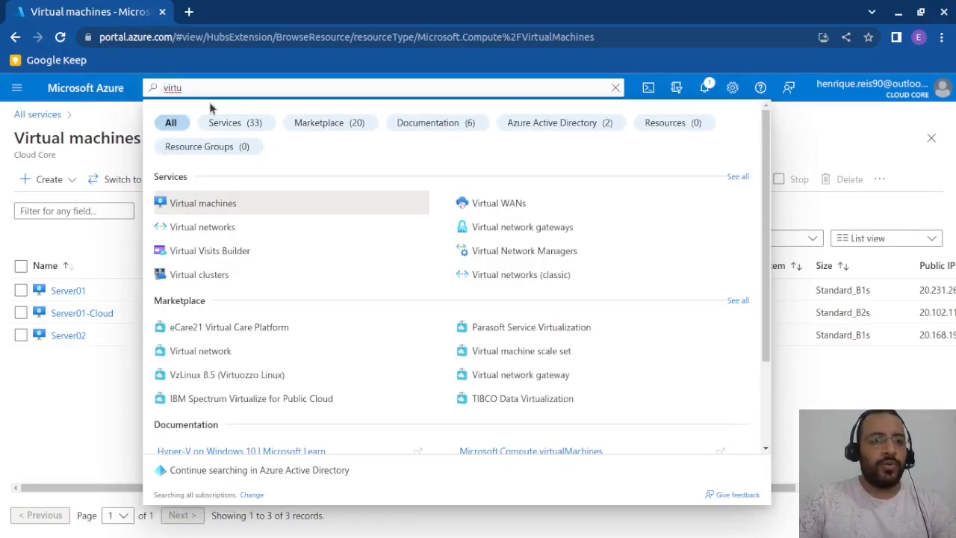
left_click(38, 114)
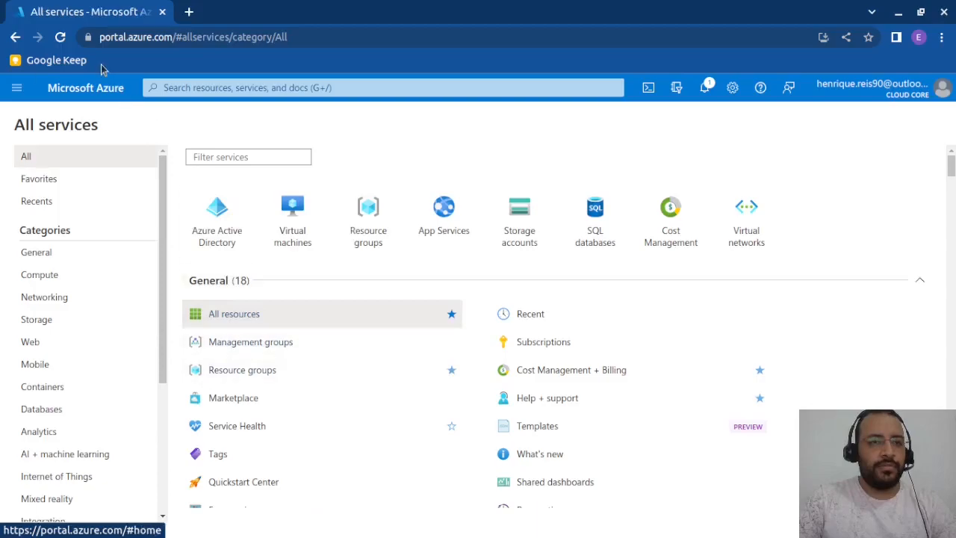
- Look through the favorite services in the portal menu, including Virtual machines, and close it
left_click(15, 88)
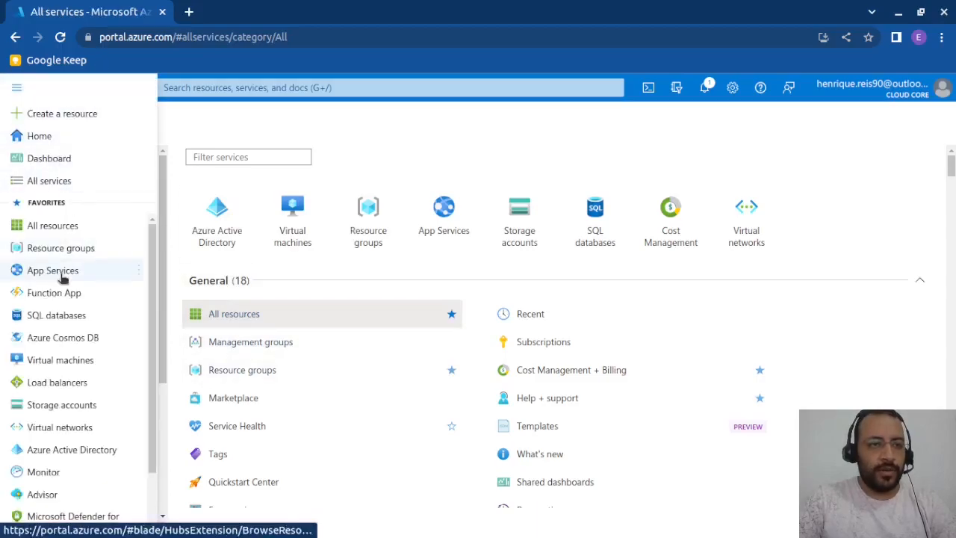
scroll(71, 239, "down", 2)
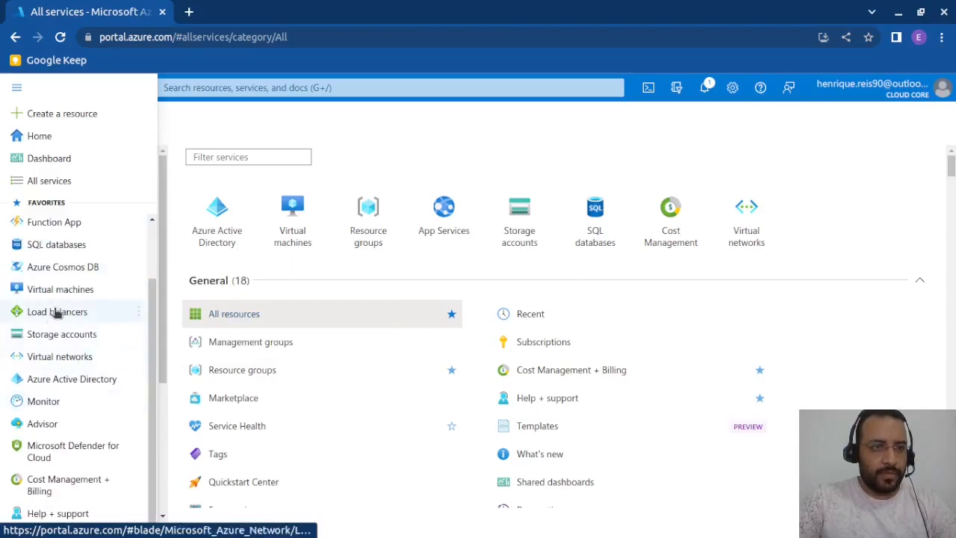
left_click(364, 136)
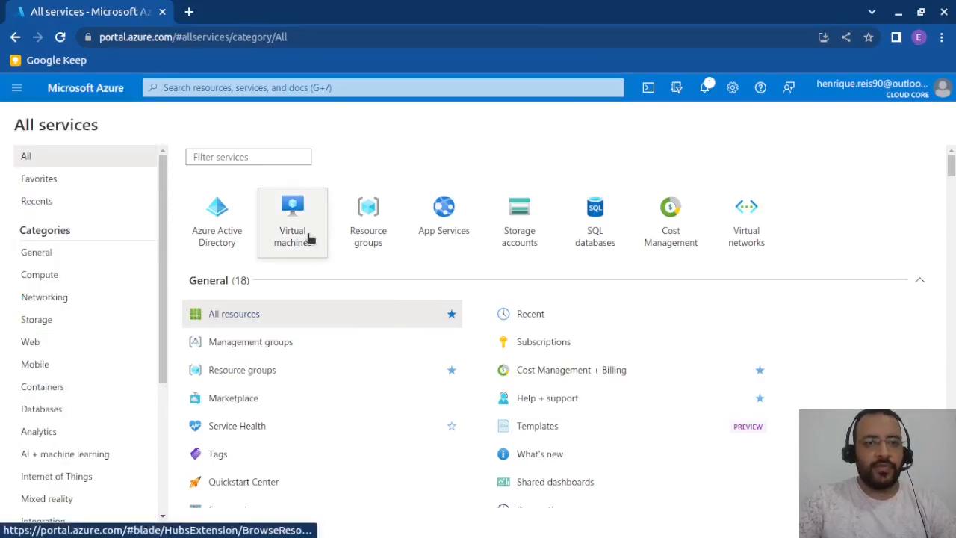
- Open the Virtual machines service and start creating a new Azure virtual machine
left_click(309, 238)
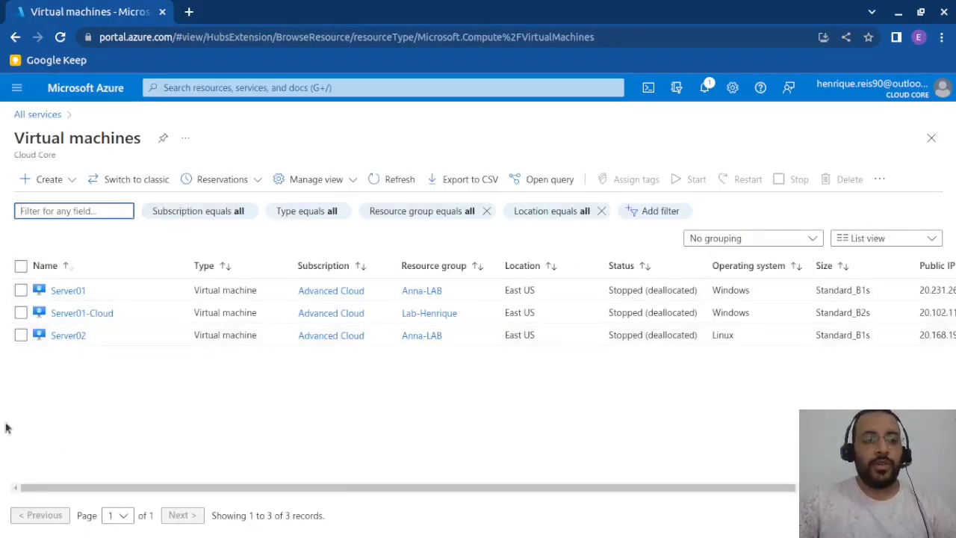
left_click(317, 471)
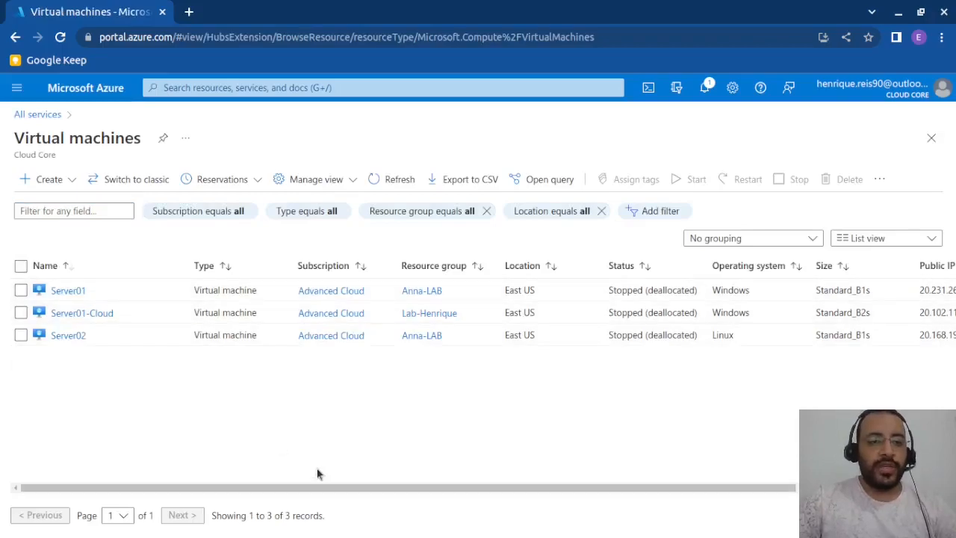
left_click(49, 182)
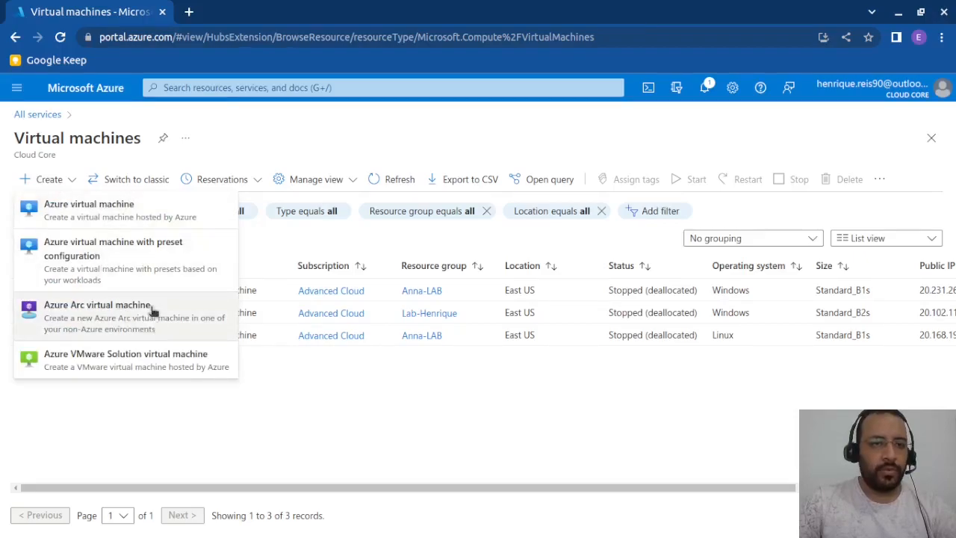
left_click(89, 211)
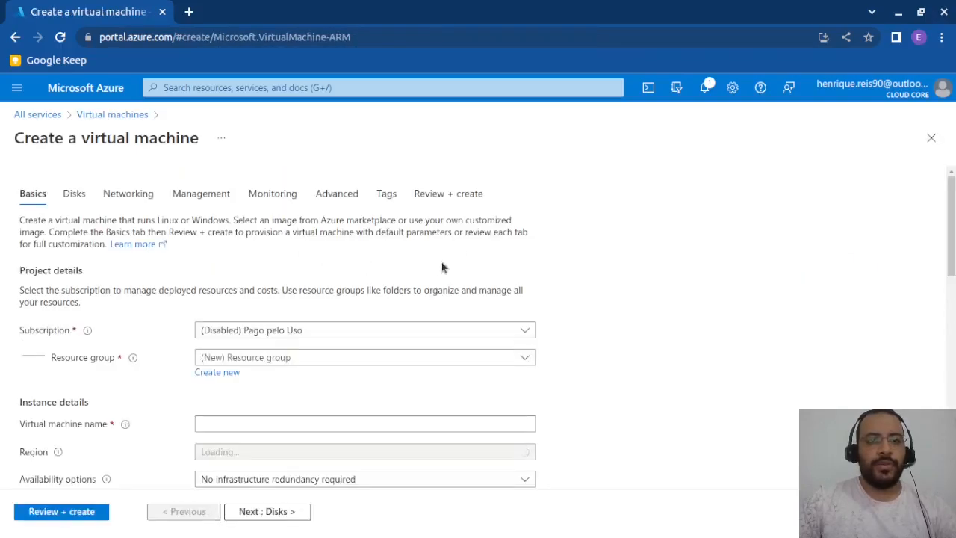
- Set the new virtual machine's subscription to Advanced Cloud in the project details
scroll(651, 295, "down", 1)
scroll(650, 296, "up", 1)
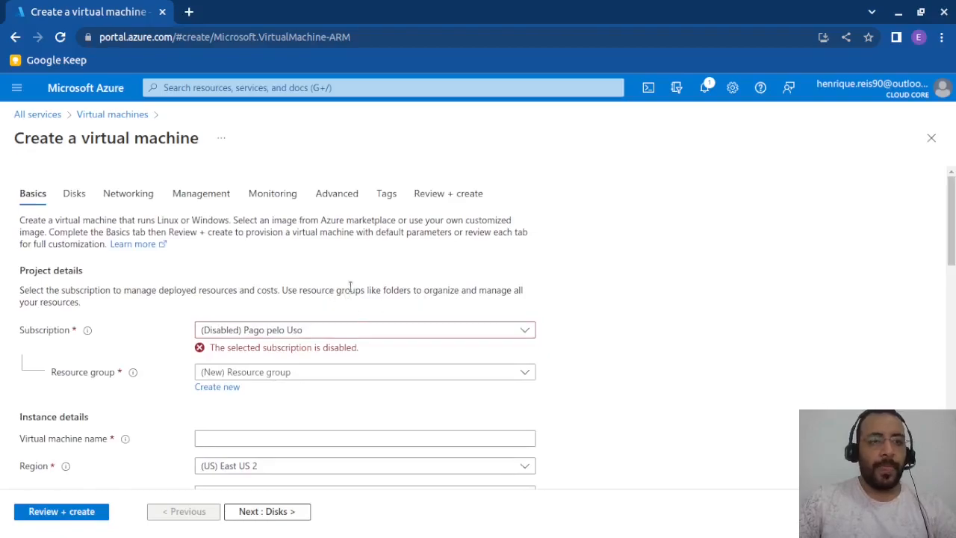
scroll(359, 288, "down", 1)
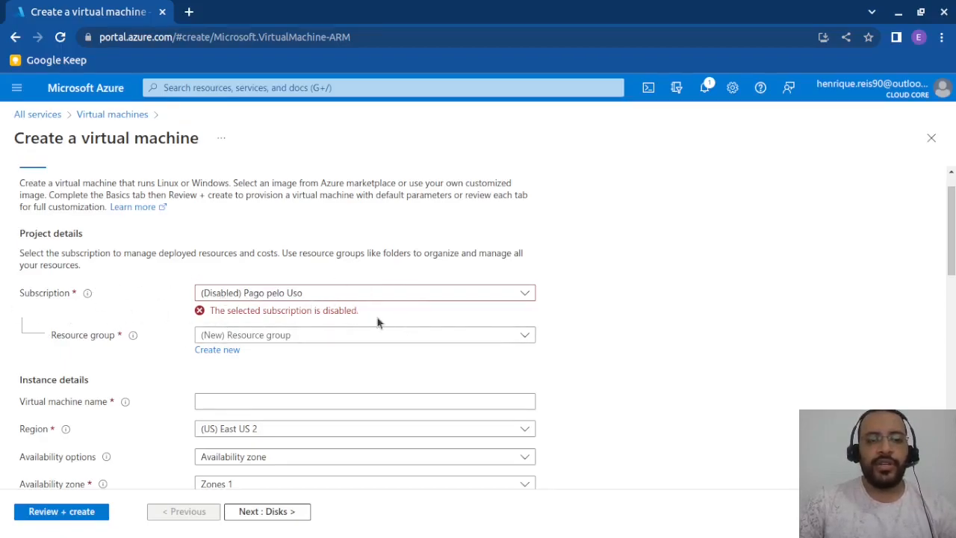
left_click(315, 292)
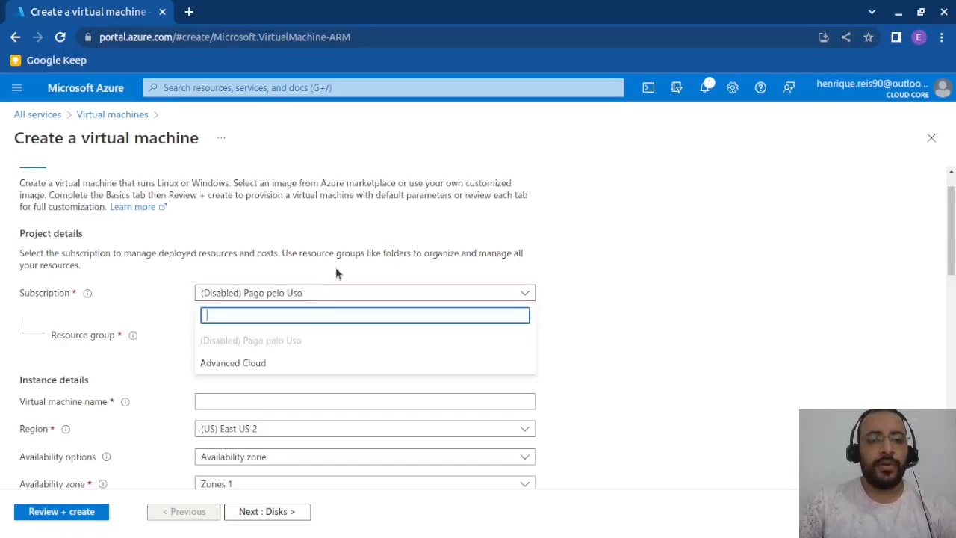
left_click(243, 365)
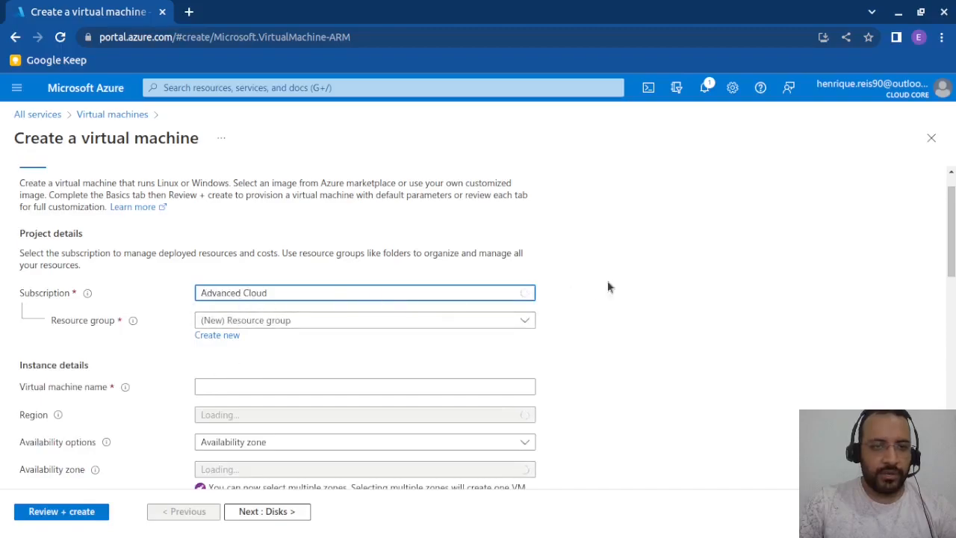
- Create a new resource group named Aula-Azure for the virtual machine
left_click(336, 319)
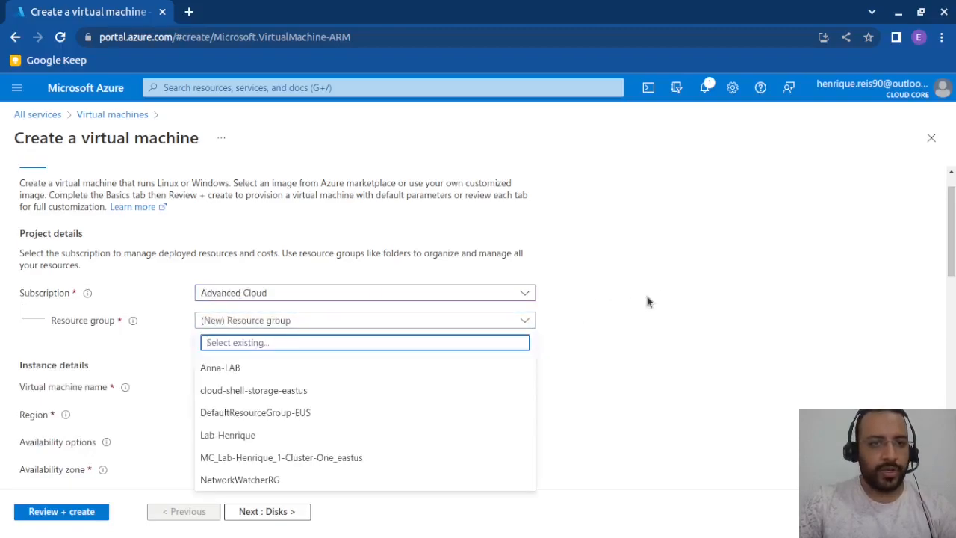
left_click(674, 314)
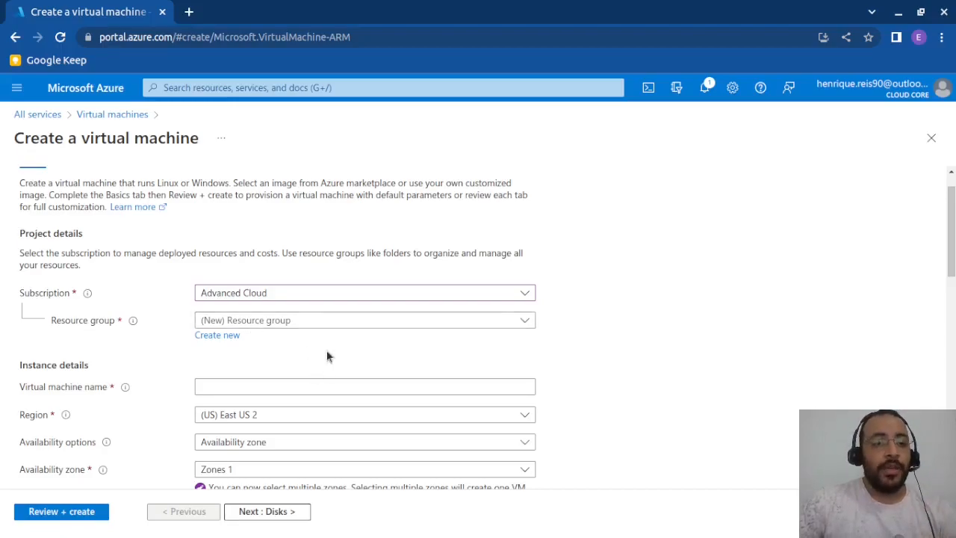
left_click(234, 336)
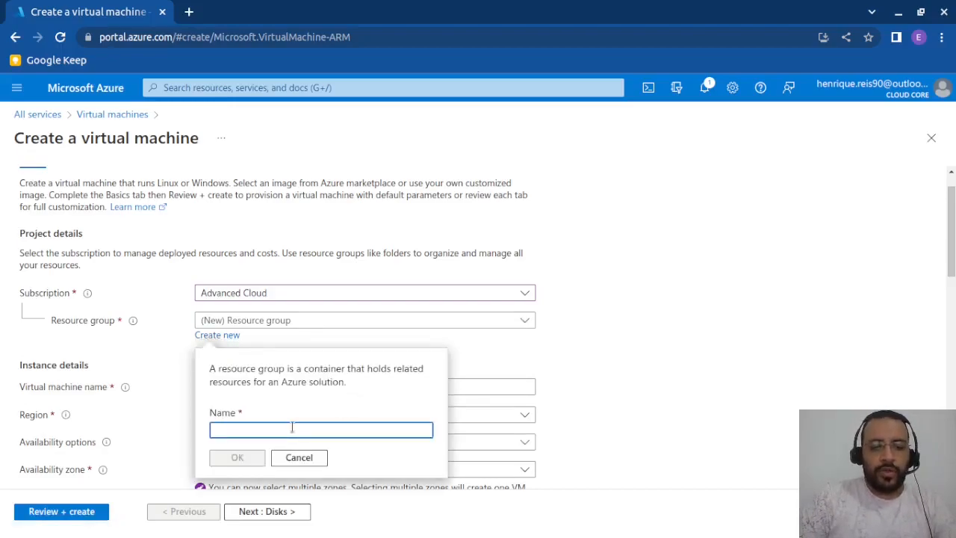
type("Aula")
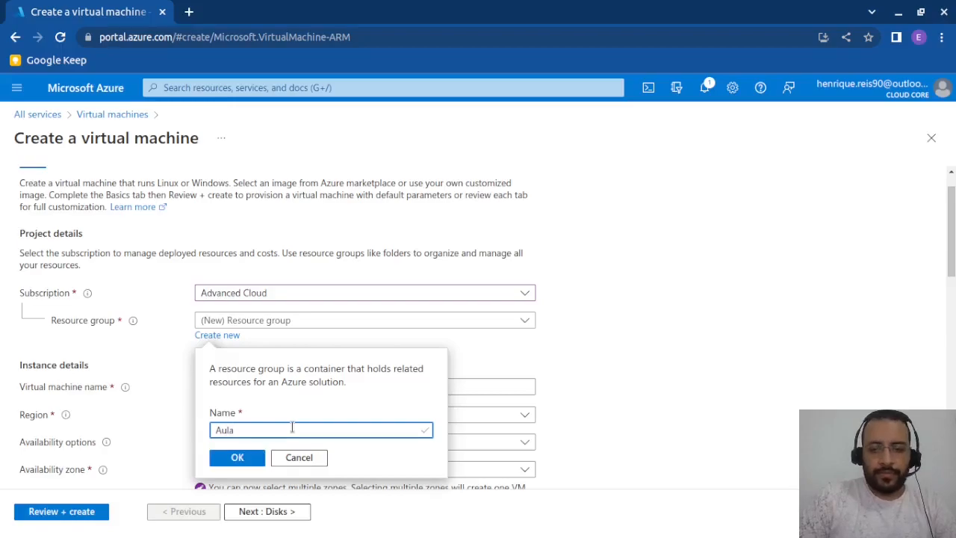
type("-Azure")
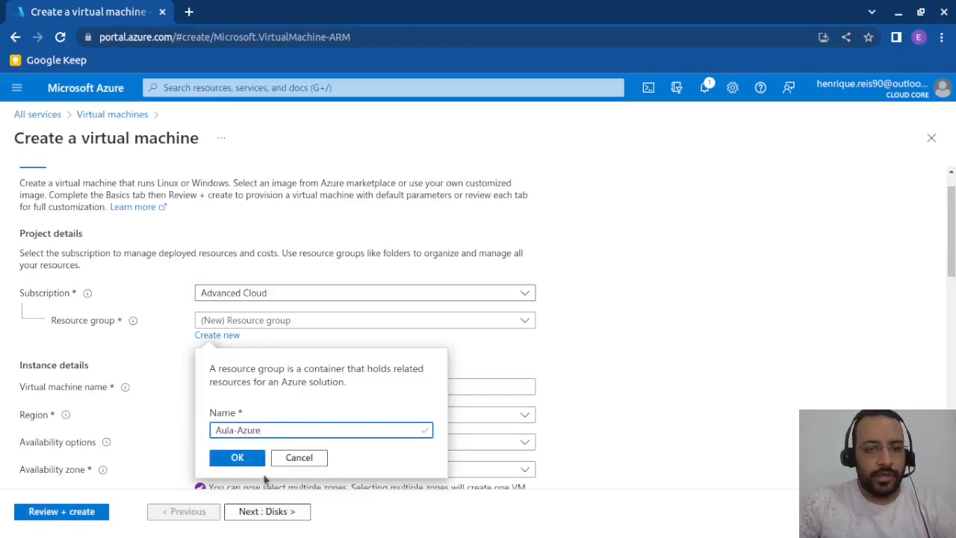
left_click(242, 457)
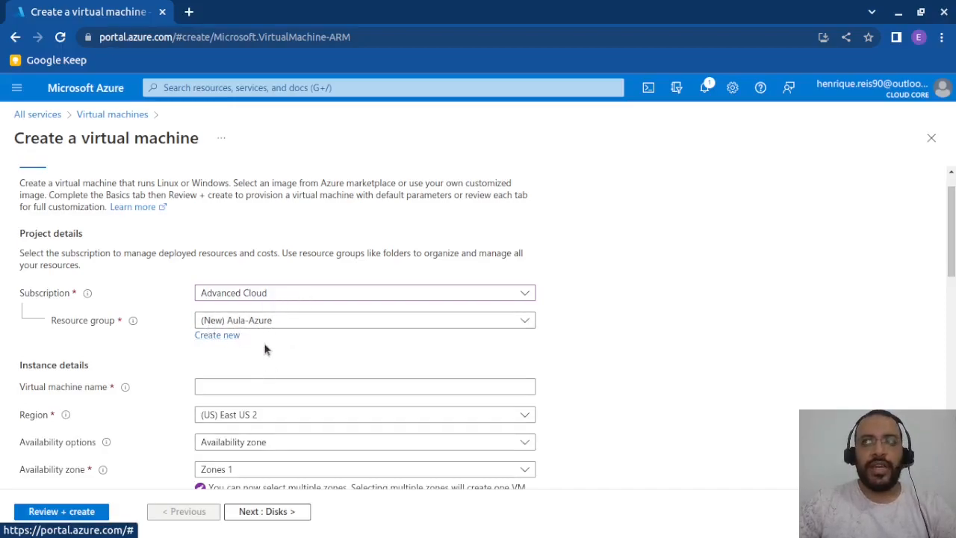
- Name the virtual machine Ubuntu01 in the instance details
scroll(267, 341, "down", 1)
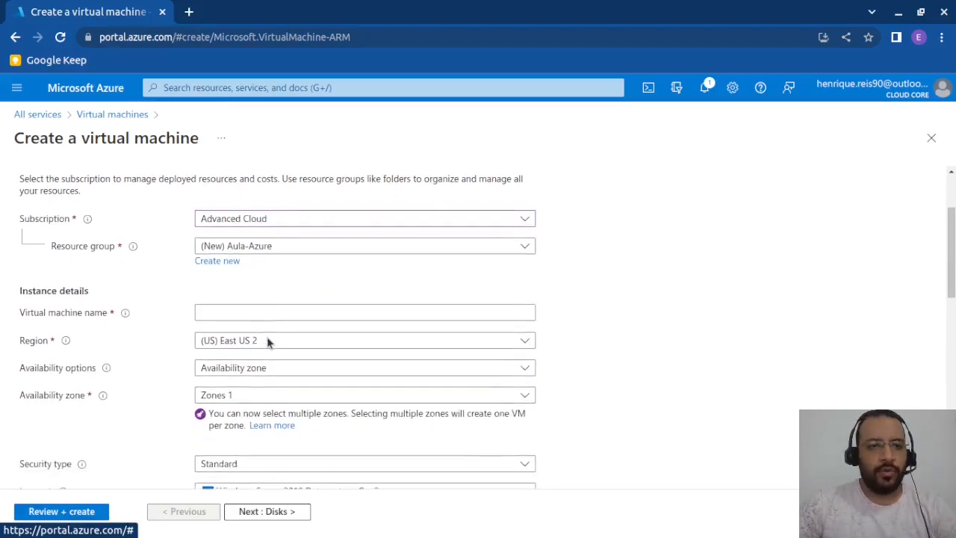
left_click(253, 312)
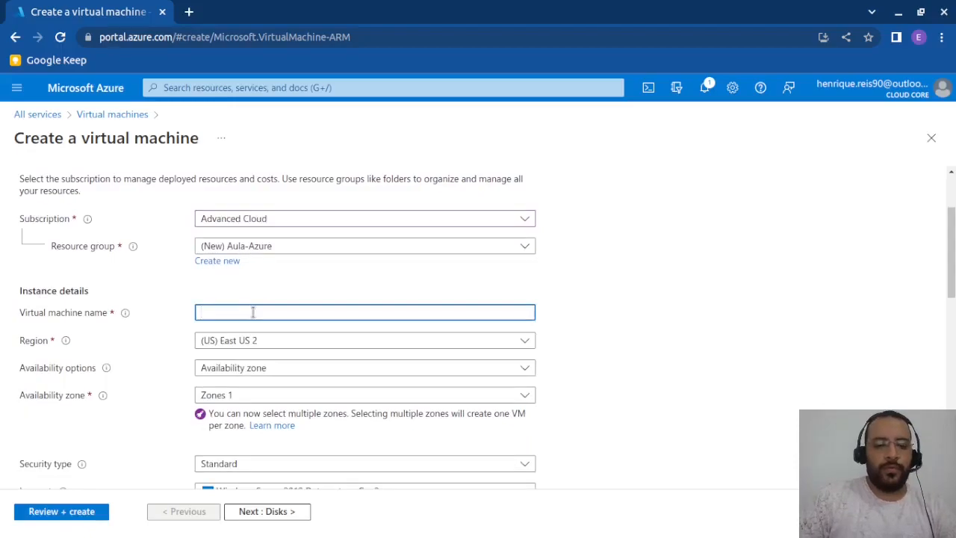
type("Ubuntu01")
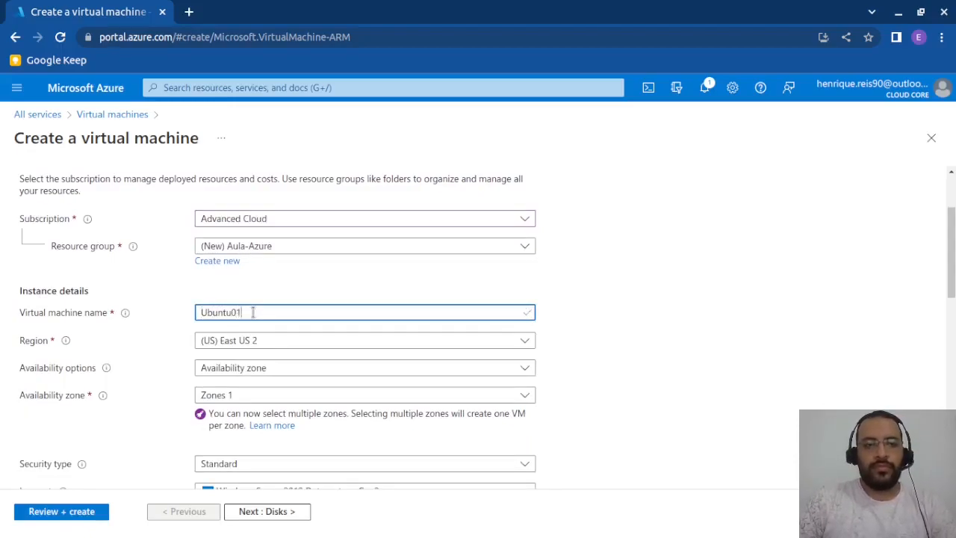
left_click(705, 282)
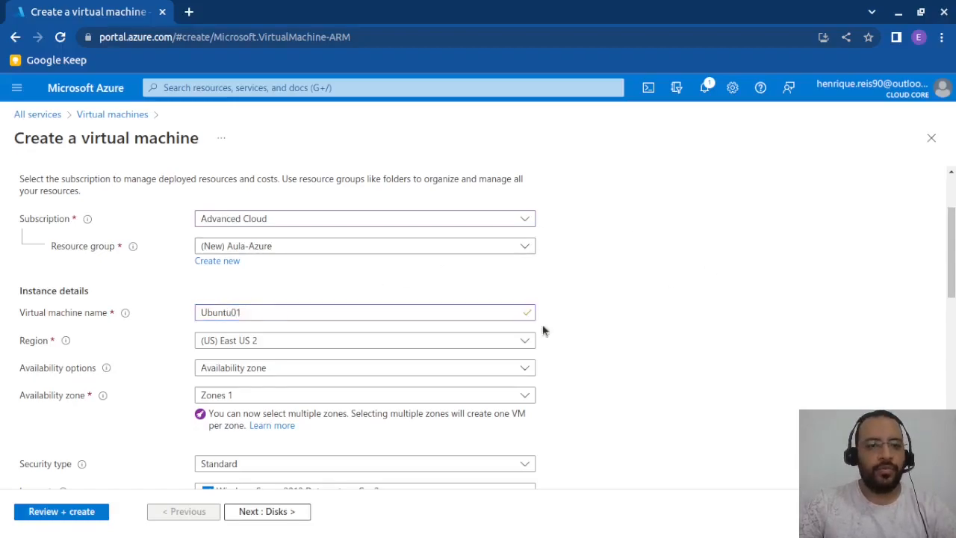
- Review the regions and availability options offered for the virtual machine, keeping the current selections
scroll(406, 318, "down", 3)
left_click(261, 230)
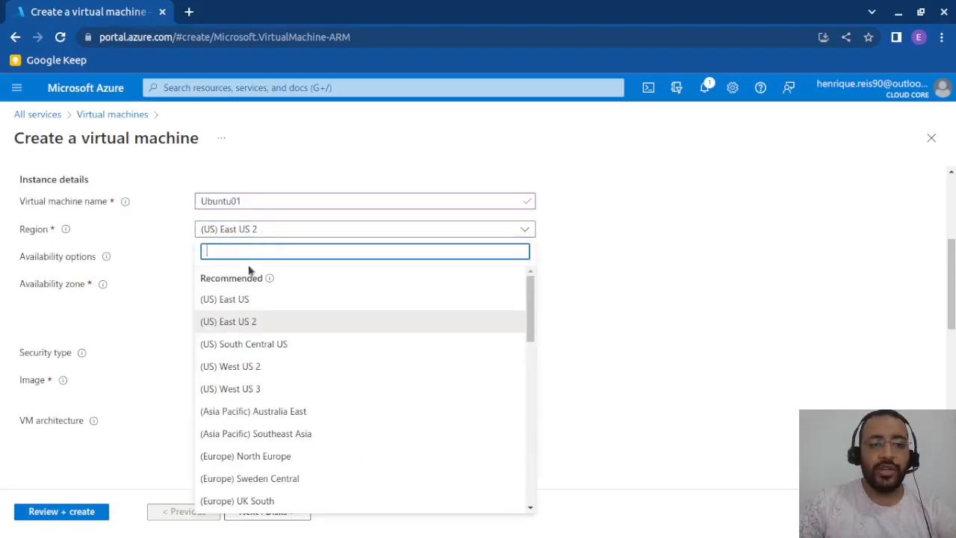
scroll(251, 414, "down", 4)
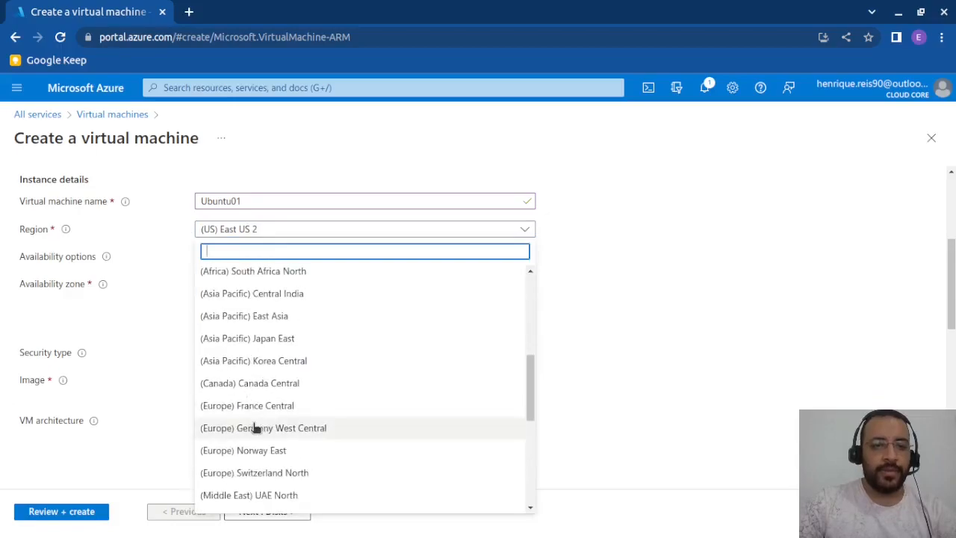
scroll(255, 427, "up", 5)
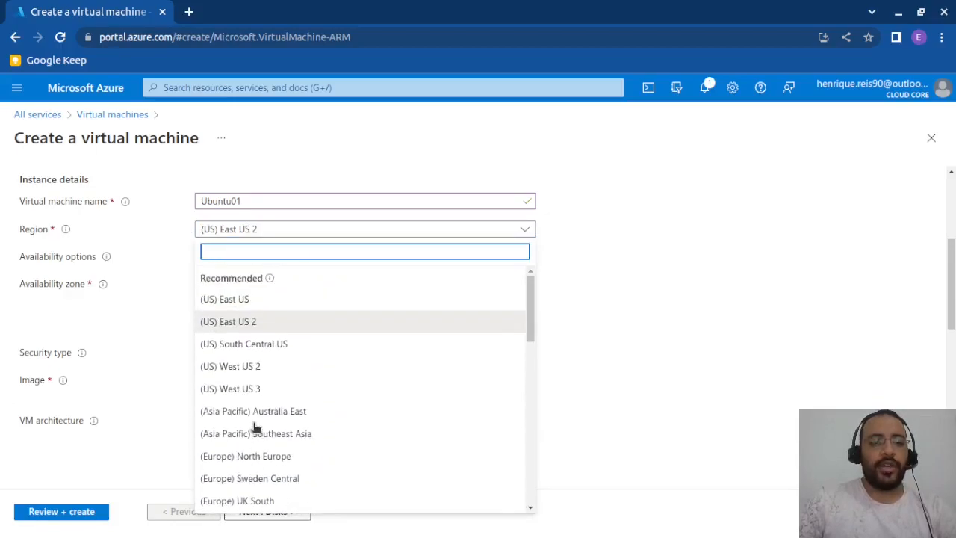
scroll(660, 338, "up", 2)
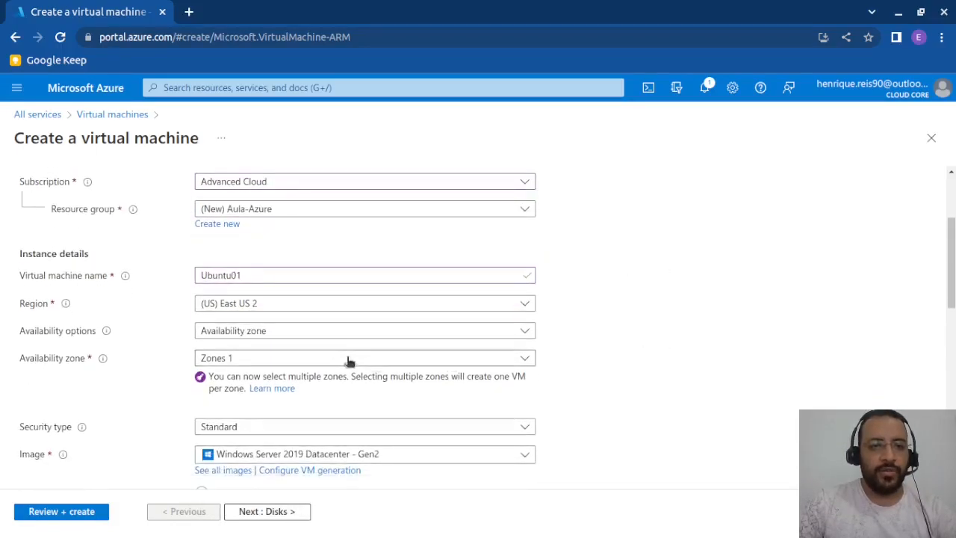
left_click(224, 335)
left_click(256, 329)
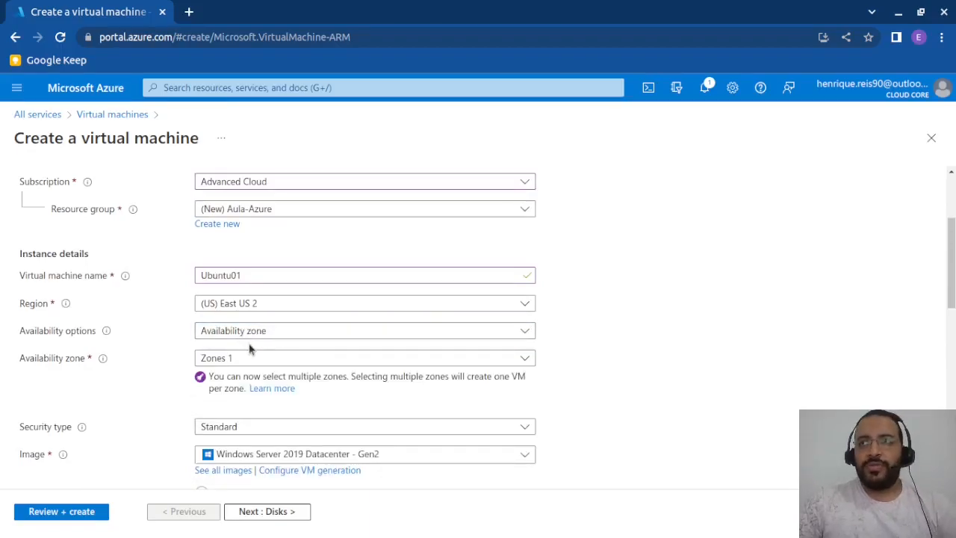
- Choose Availability zone as the virtual machine's availability option
left_click(256, 330)
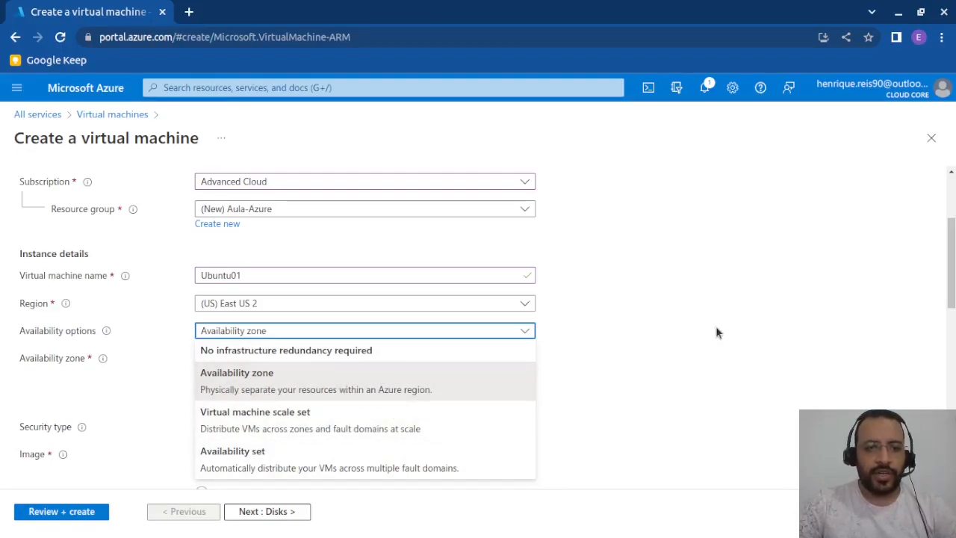
left_click(315, 388)
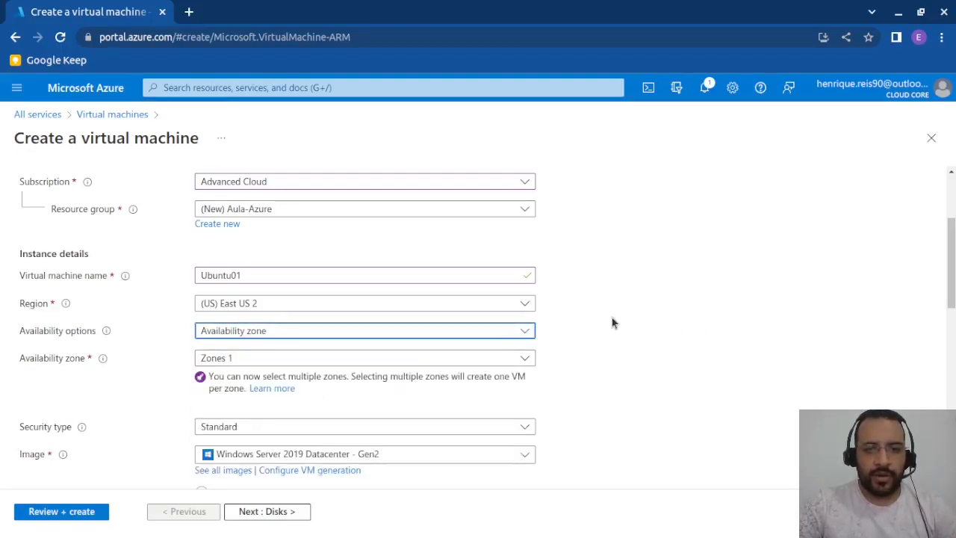
scroll(612, 322, "down", 1)
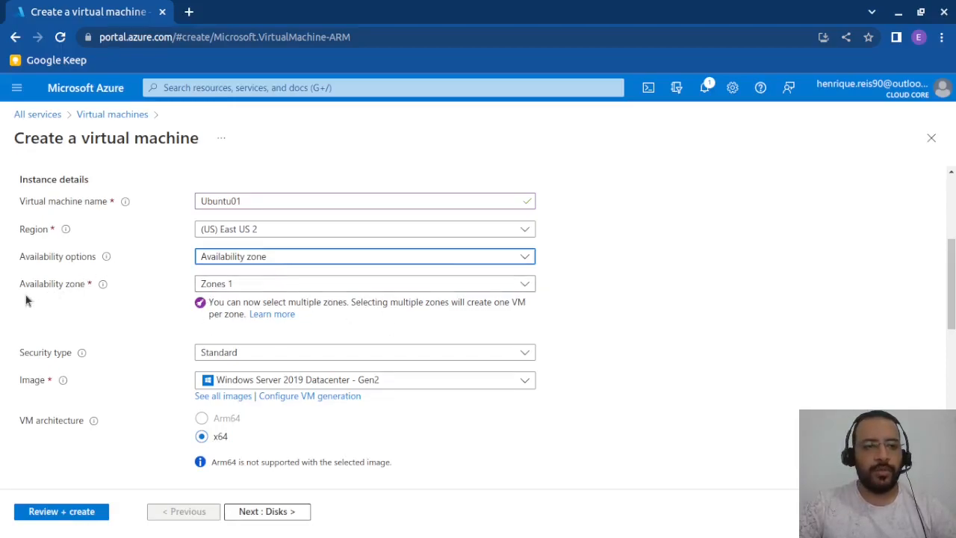
- Examine the availability zones offered for the virtual machine, keeping only Zone 1 selected
left_click(254, 285)
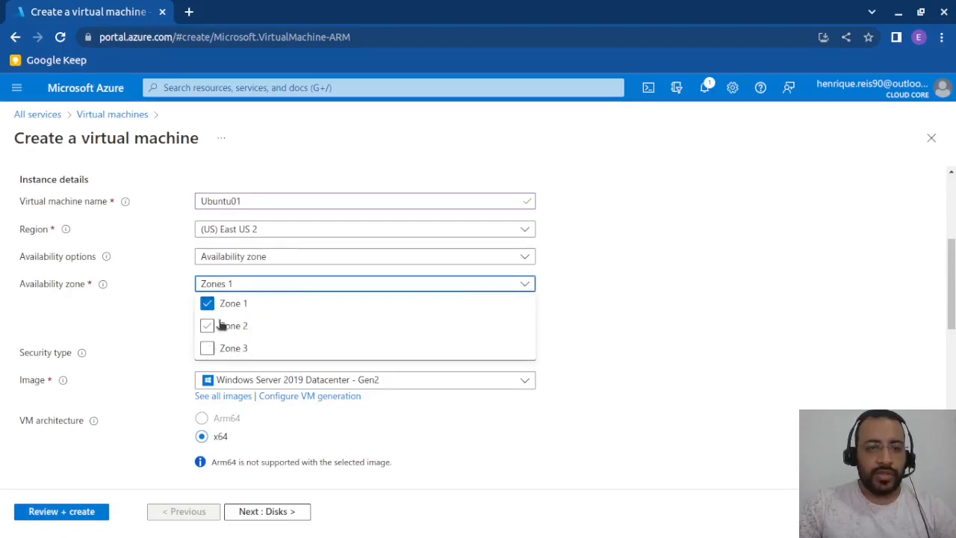
left_click(651, 294)
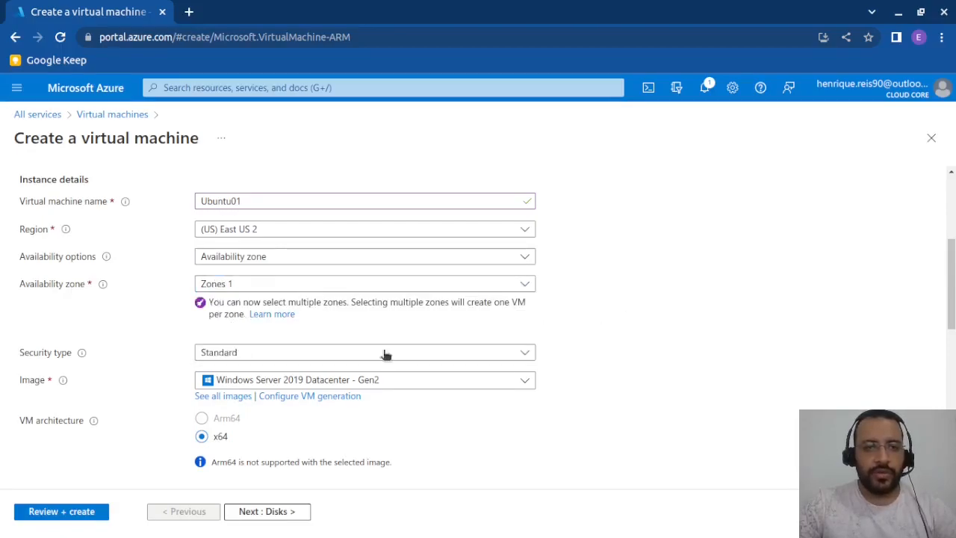
scroll(259, 355, "down", 1)
scroll(260, 355, "up", 1)
left_click(261, 247)
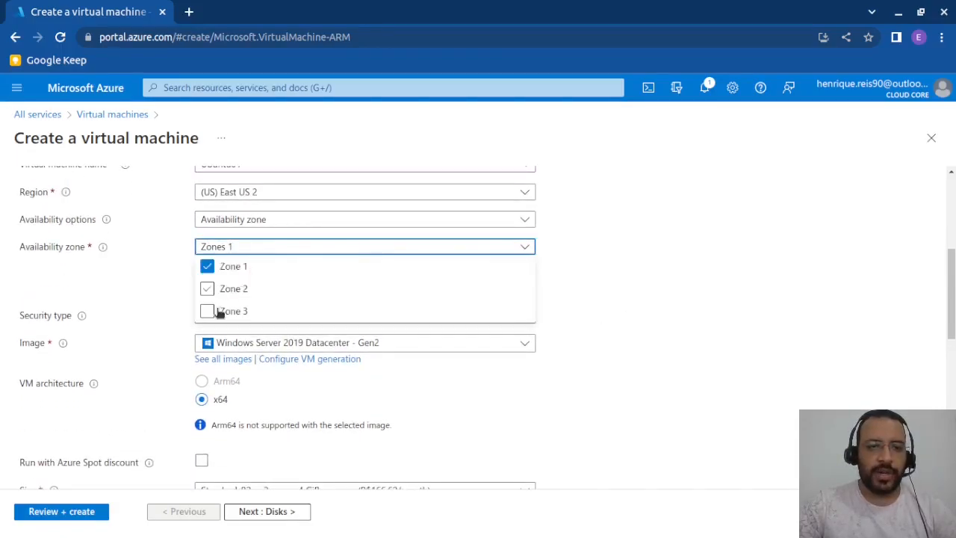
left_click(655, 304)
scroll(247, 311, "down", 2)
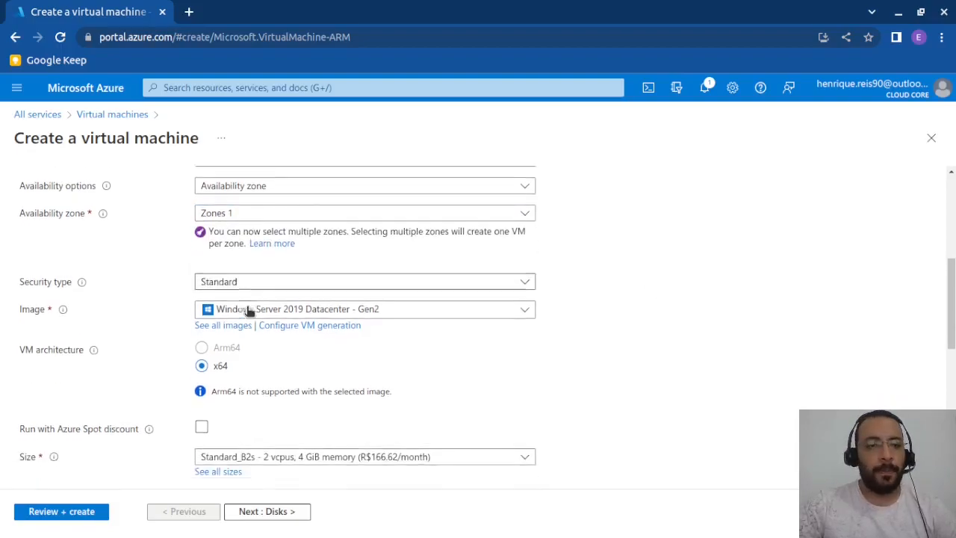
scroll(269, 266, "up", 1)
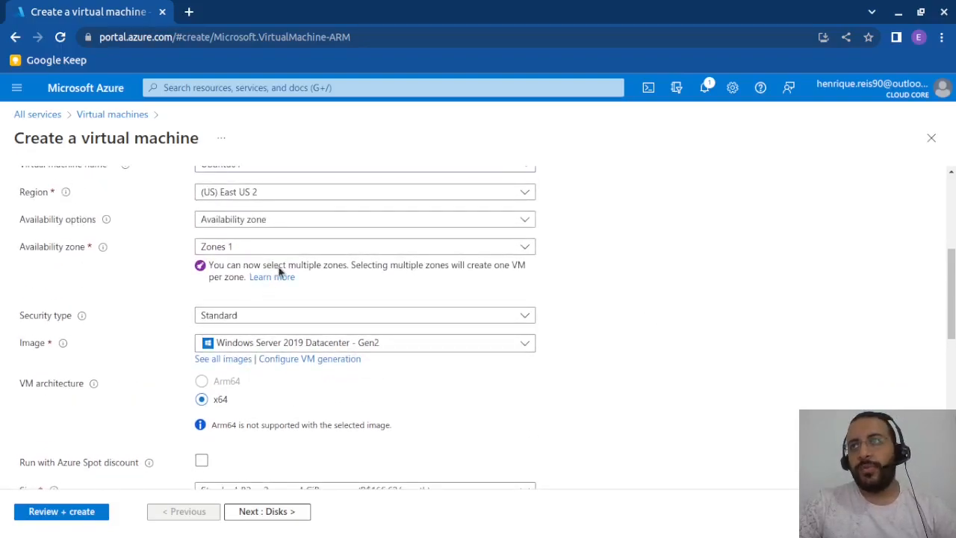
left_click(258, 248)
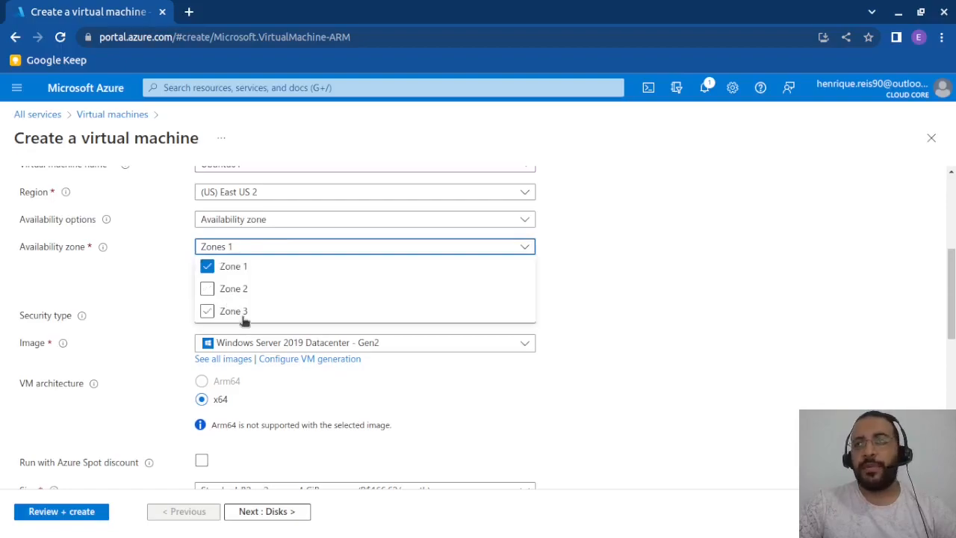
left_click(506, 327)
- Set the virtual machine's security type to Standard
scroll(251, 341, "down", 2)
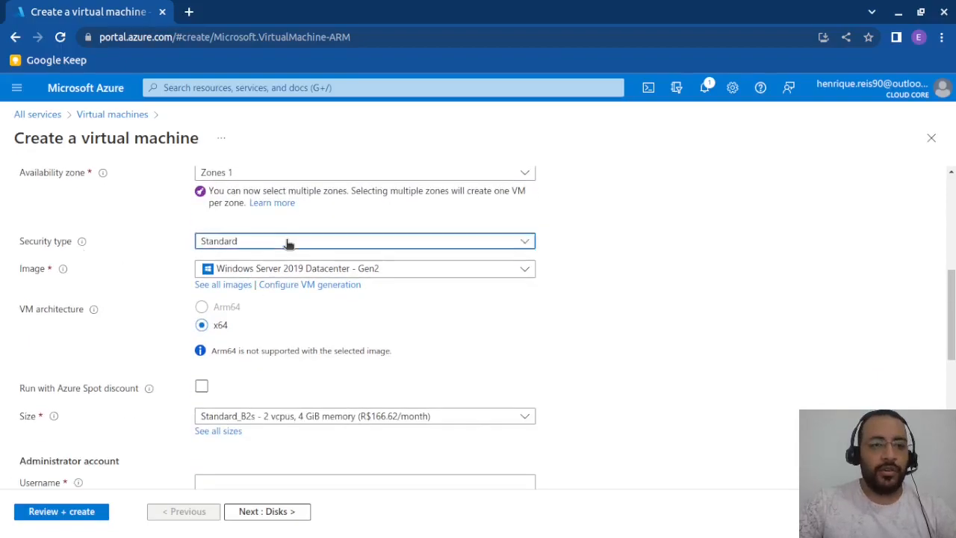
left_click(286, 242)
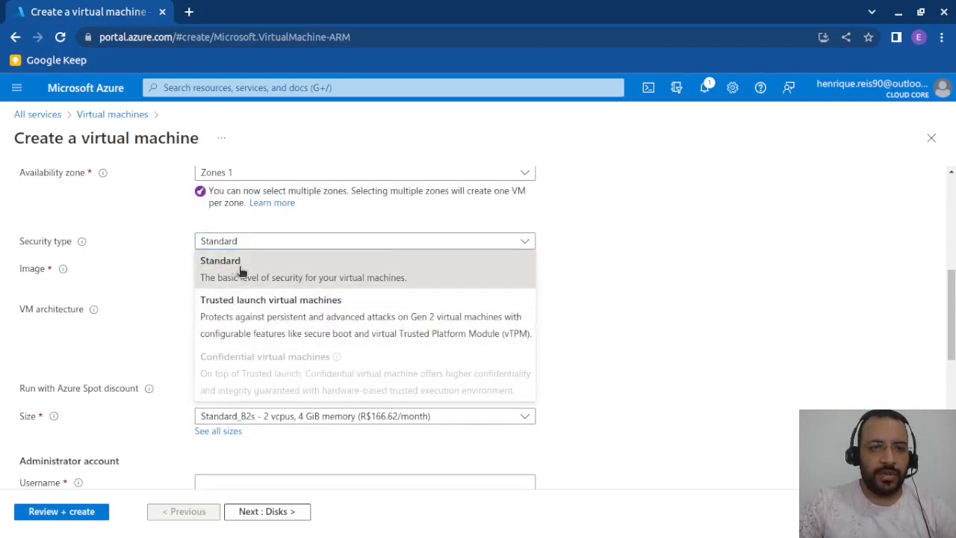
left_click(240, 270)
scroll(672, 236, "down", 1)
- Set the virtual machine's image to Ubuntu Server 20.04 LTS - Gen2
scroll(392, 270, "up", 1)
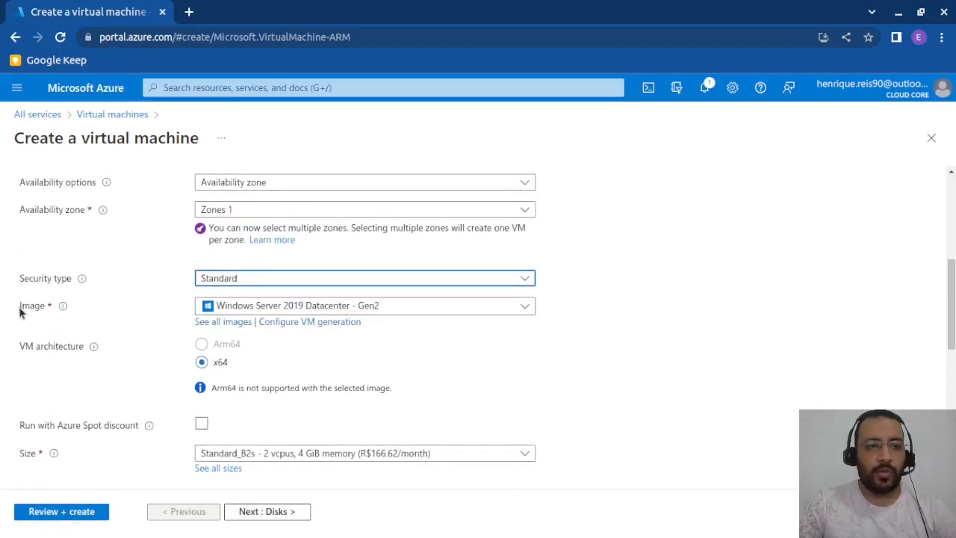
left_click(250, 308)
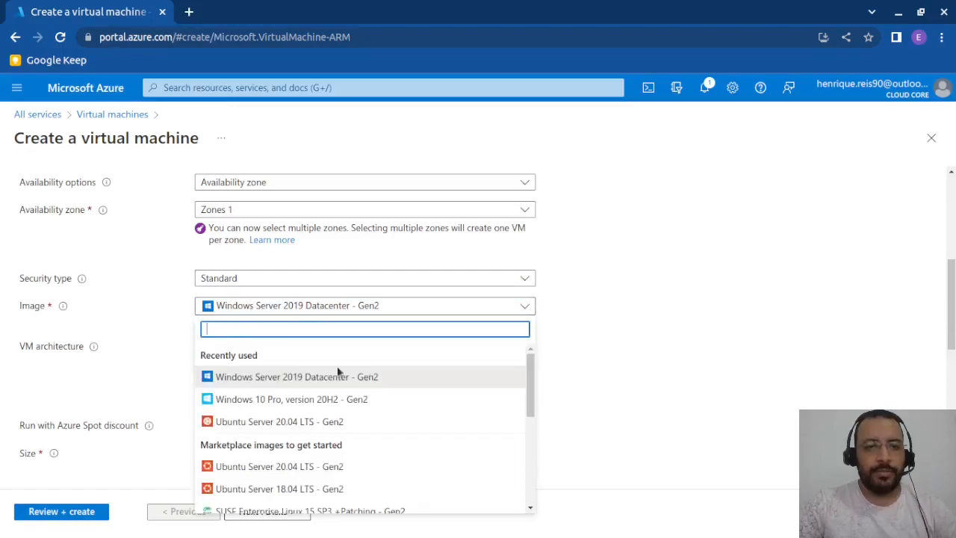
scroll(342, 420, "down", 1)
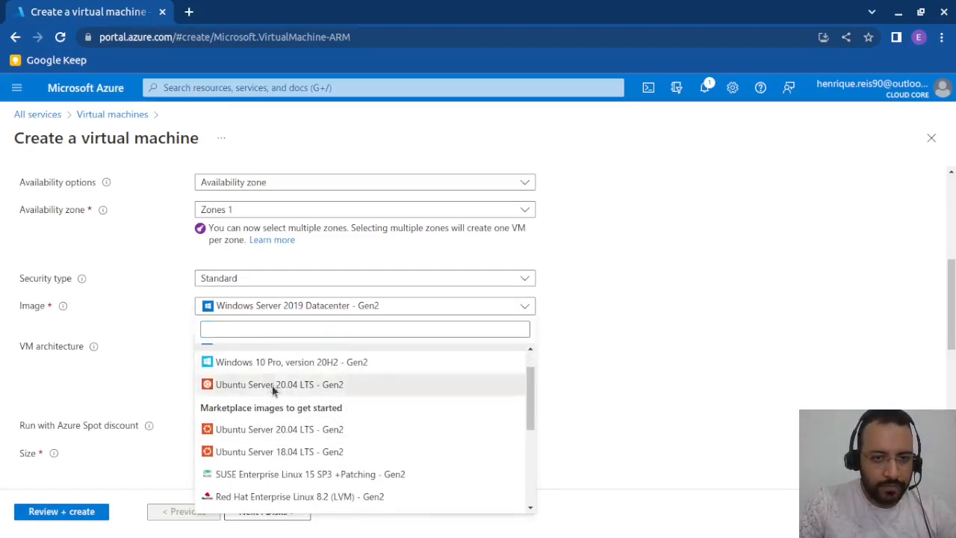
left_click(275, 385)
scroll(630, 331, "down", 1)
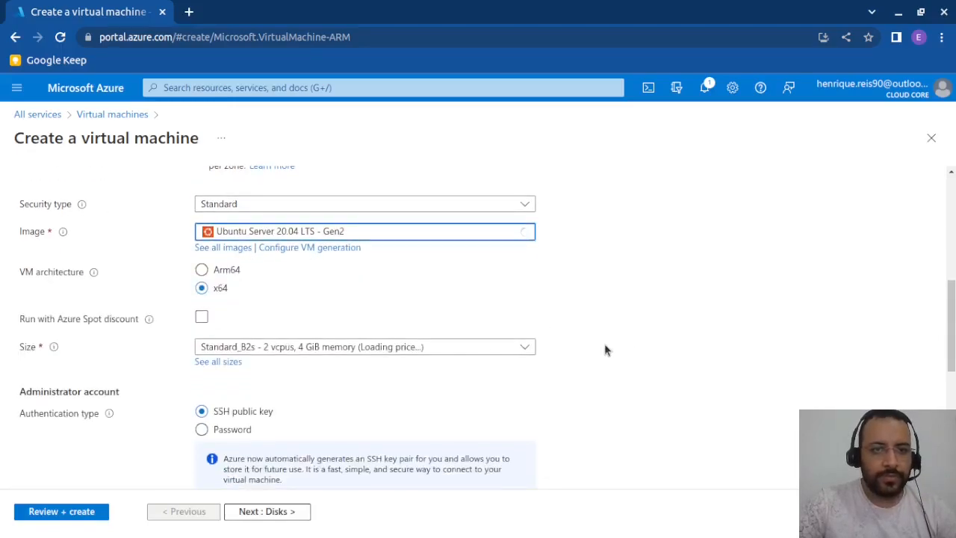
- Review the VM architecture, Azure Spot discount and size settings of the virtual machine
scroll(604, 342, "down", 1)
scroll(281, 248, "down", 1)
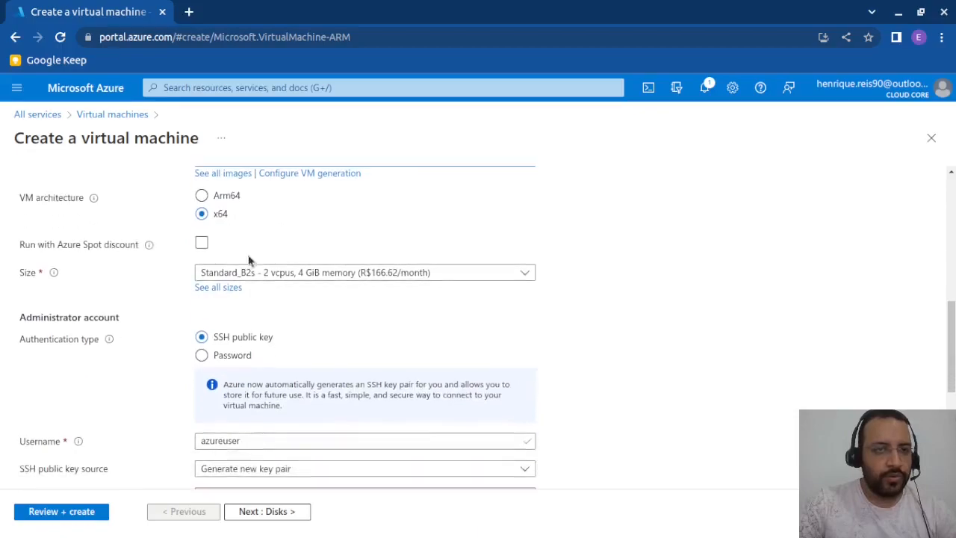
scroll(201, 246, "up", 1)
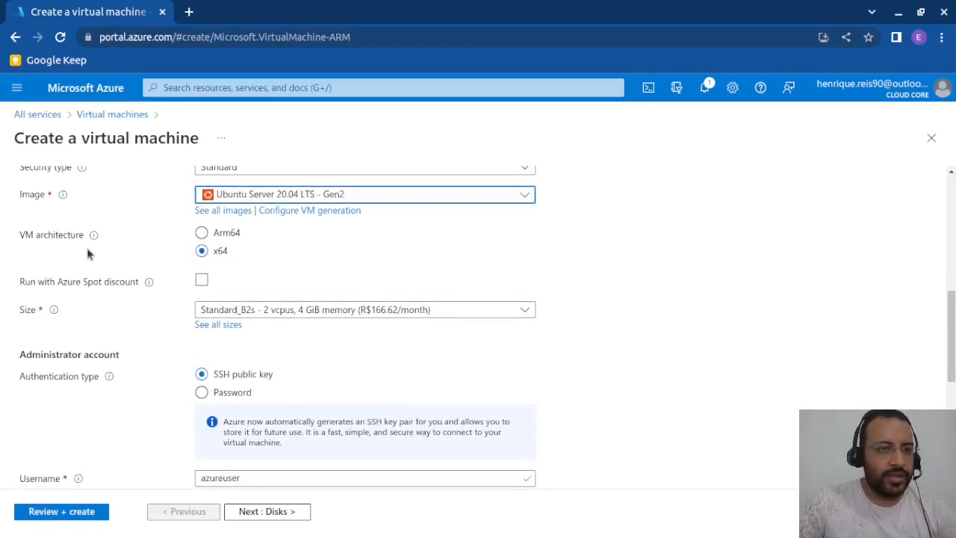
scroll(145, 304, "down", 1)
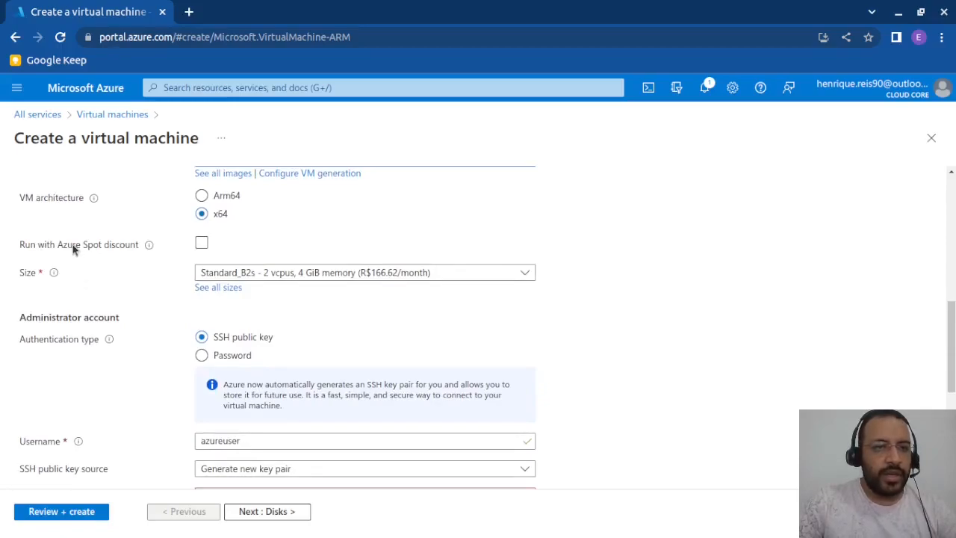
mouse_move(149, 246)
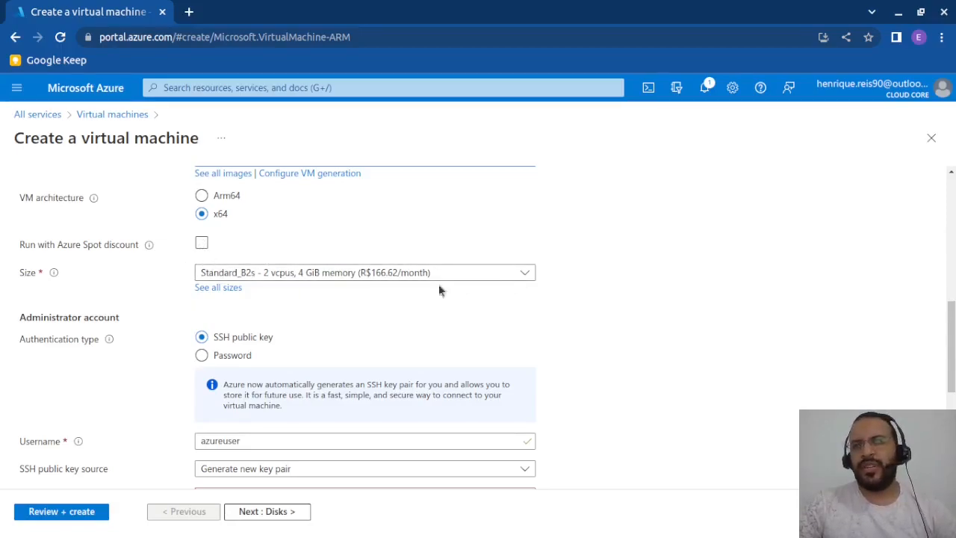
scroll(224, 314, "down", 1)
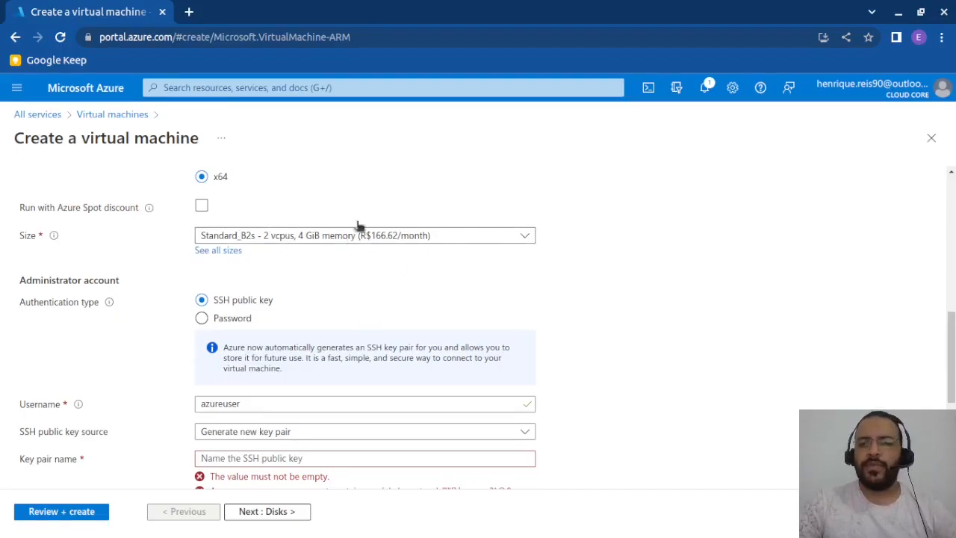
scroll(229, 225, "down", 1)
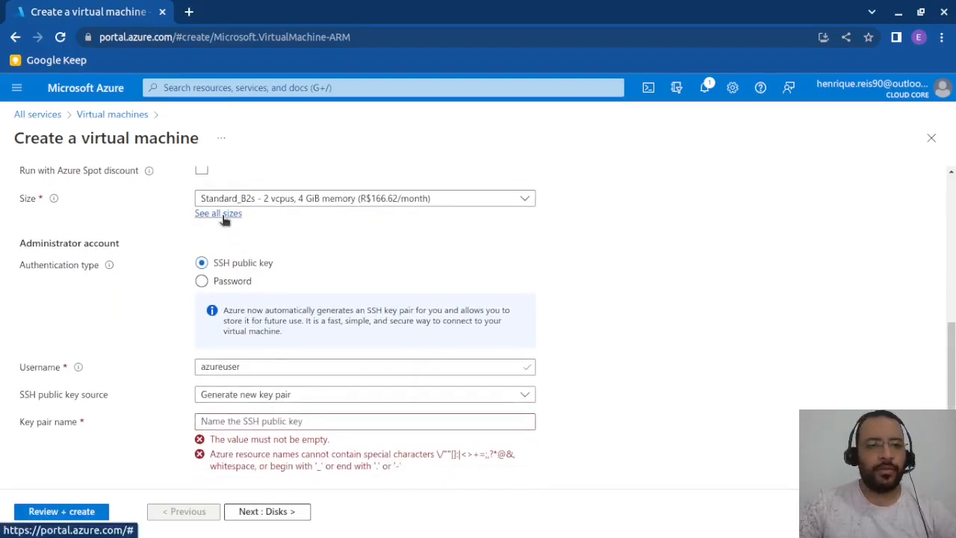
- Browse the full list of available VM sizes and return to the virtual machine form without choosing another one
left_click(221, 215)
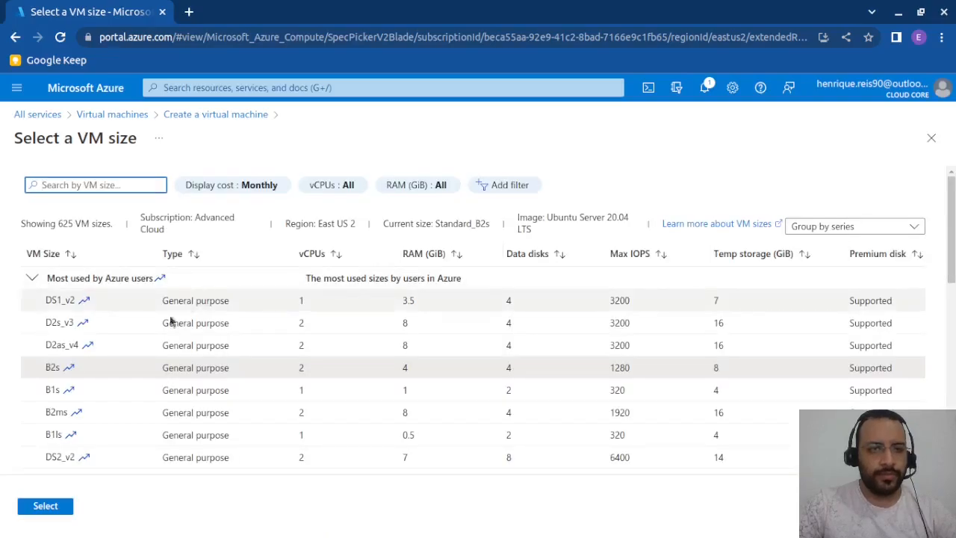
scroll(445, 328, "down", 1)
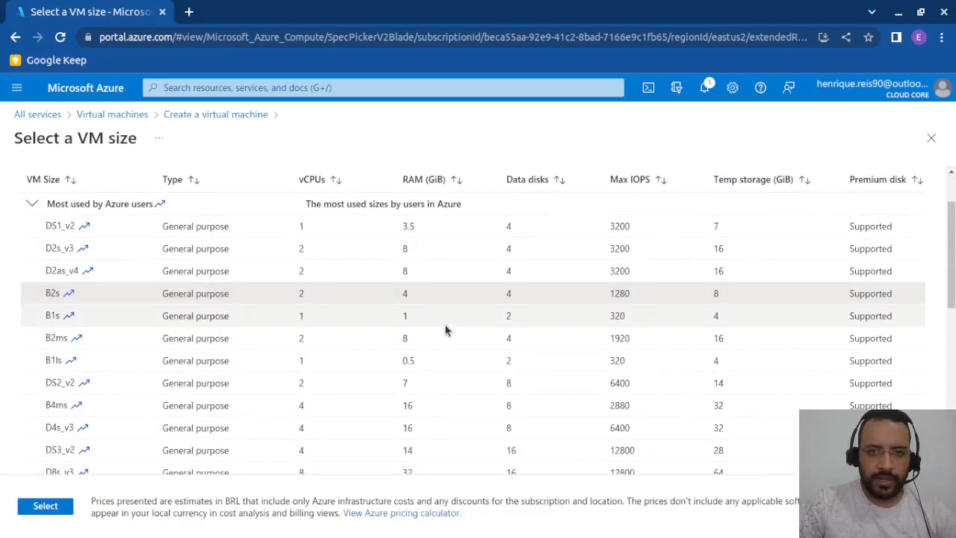
scroll(478, 291, "down", 3)
scroll(464, 297, "down", 7)
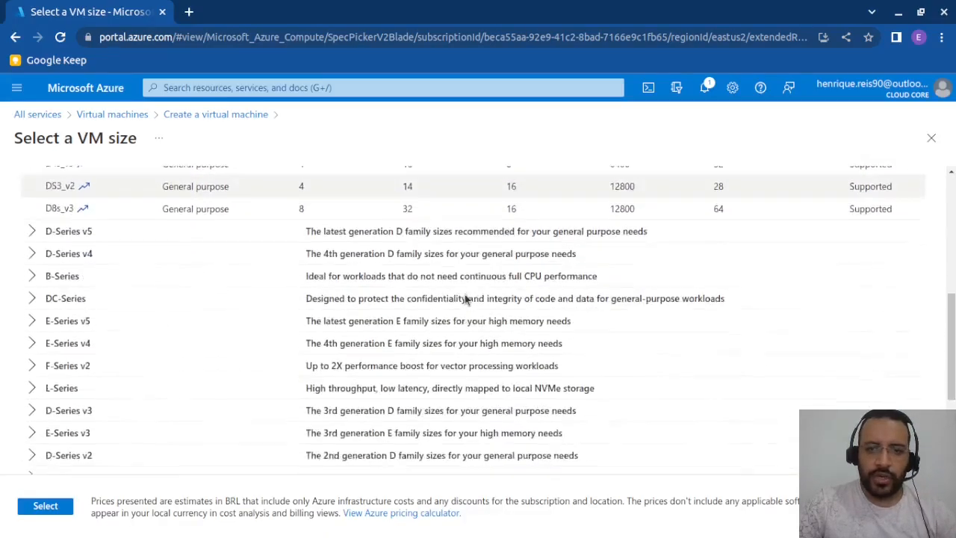
scroll(439, 332, "up", 6)
scroll(439, 332, "up", 5)
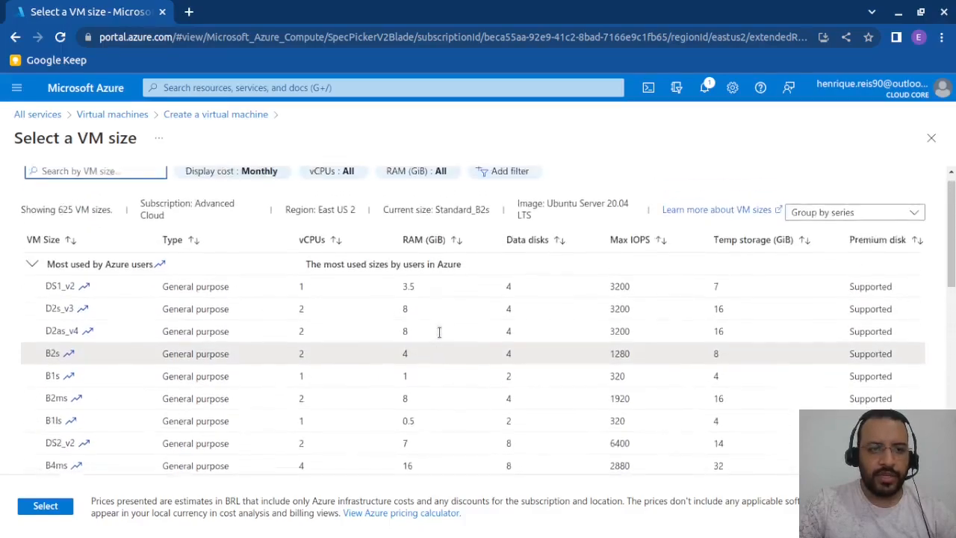
left_click(931, 137)
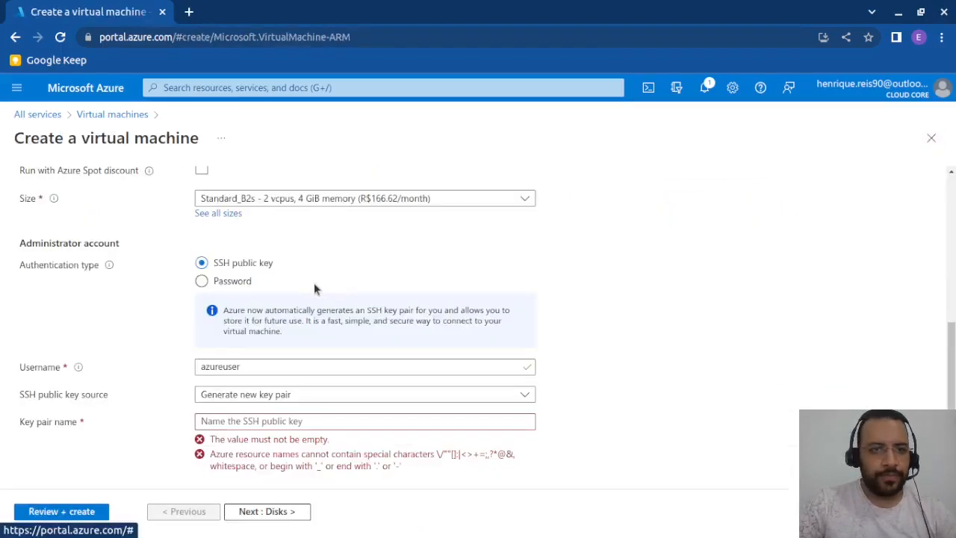
- Set the administrator account's authentication type to Password
scroll(324, 287, "down", 2)
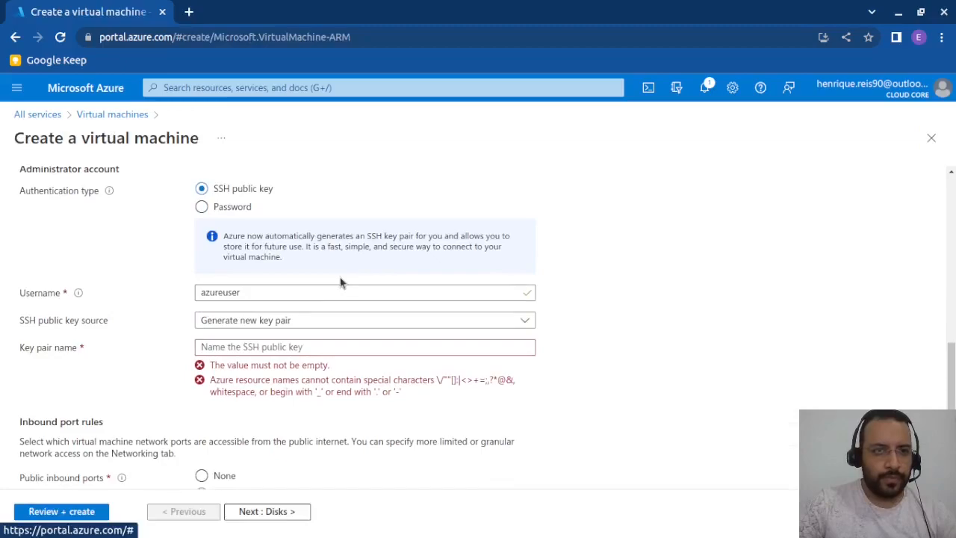
scroll(340, 282, "up", 3)
scroll(277, 299, "down", 1)
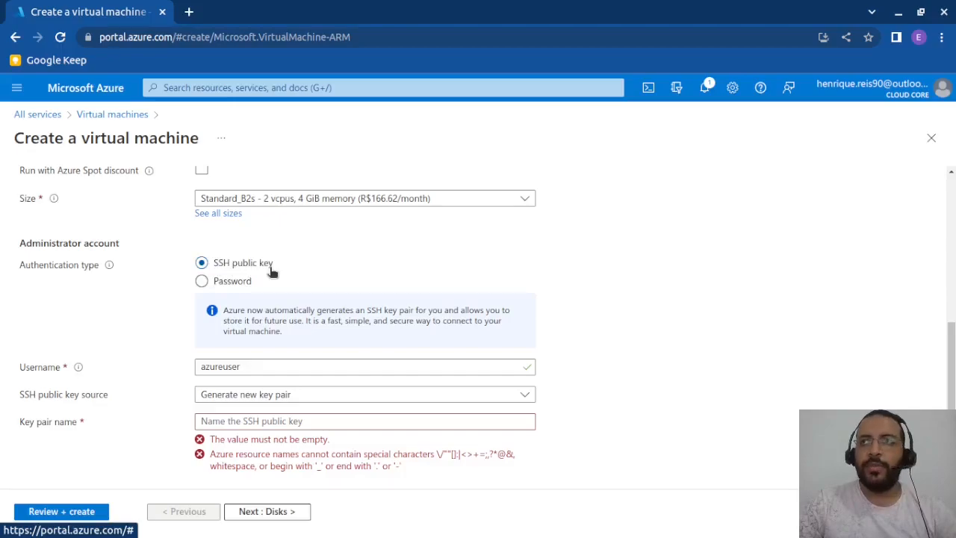
scroll(270, 271, "up", 1)
scroll(276, 277, "down", 1)
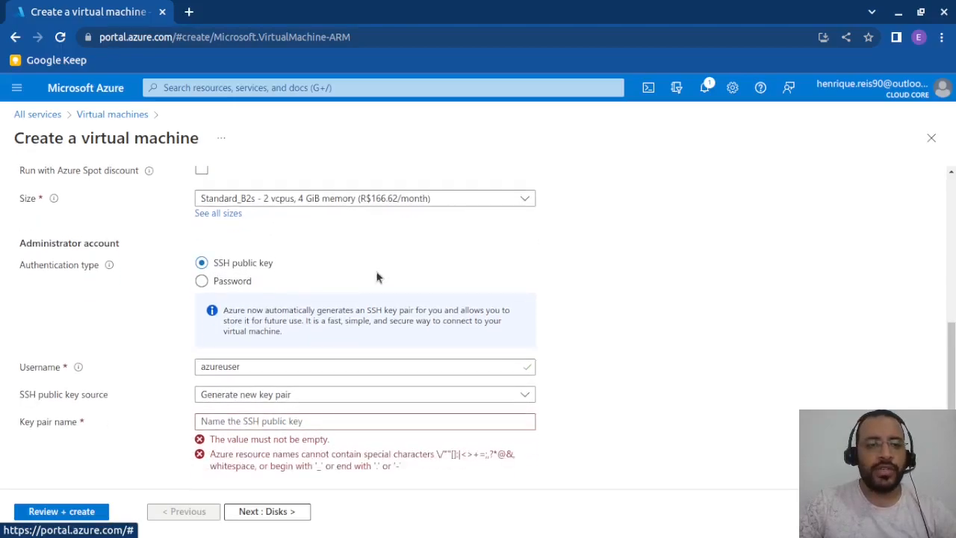
left_click(202, 281)
- Enter the username for the virtual machine's administrator account
scroll(284, 295, "down", 1)
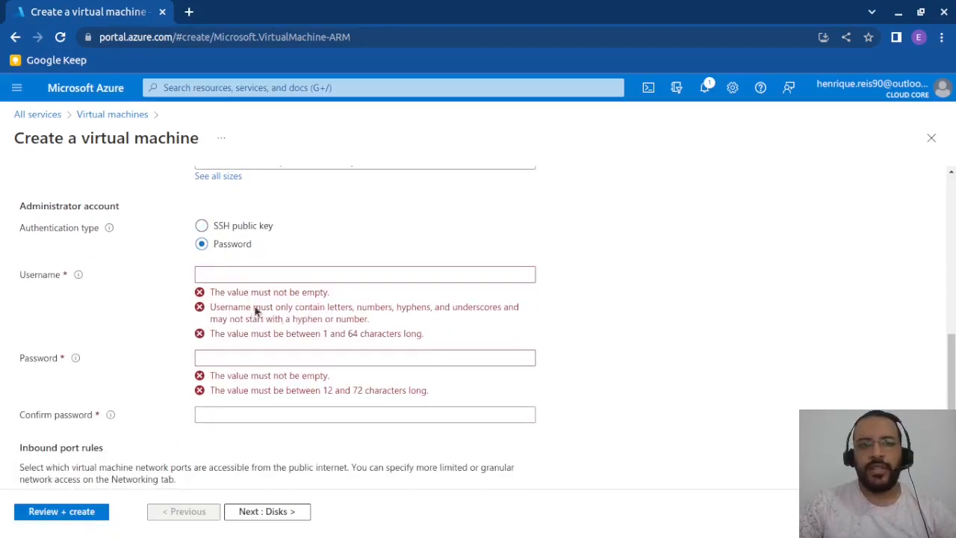
left_click(244, 274)
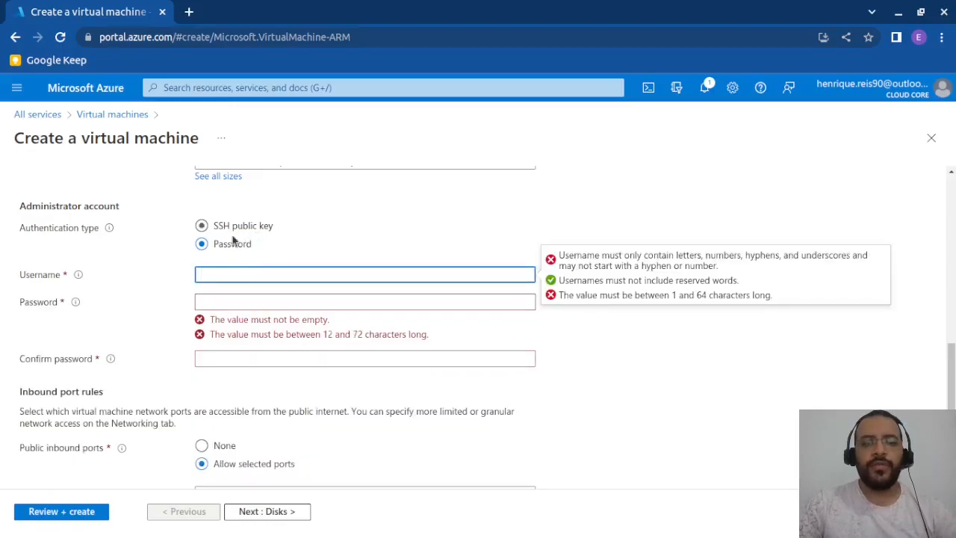
left_click(260, 277)
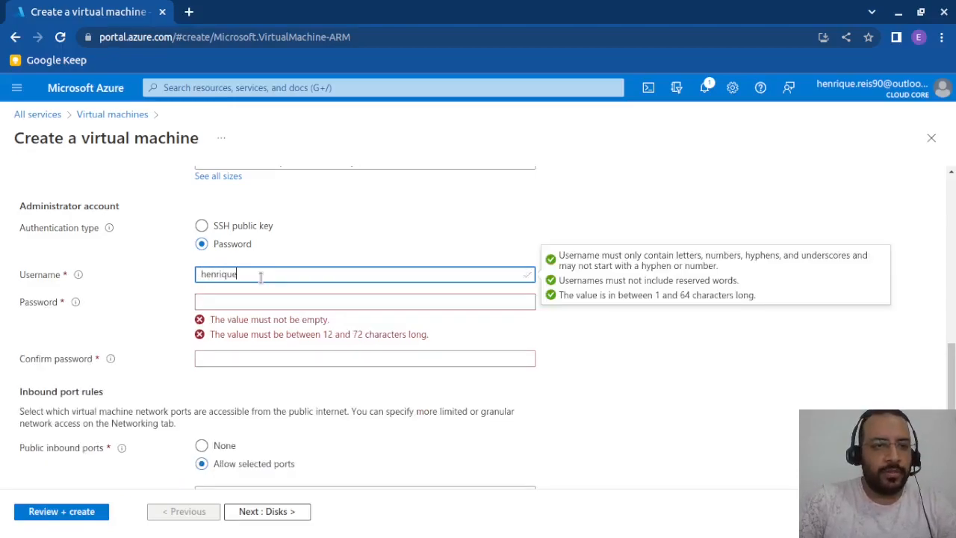
- Enter an administrator password of at least 12 characters and repeat it in the confirmation field
left_click(227, 301)
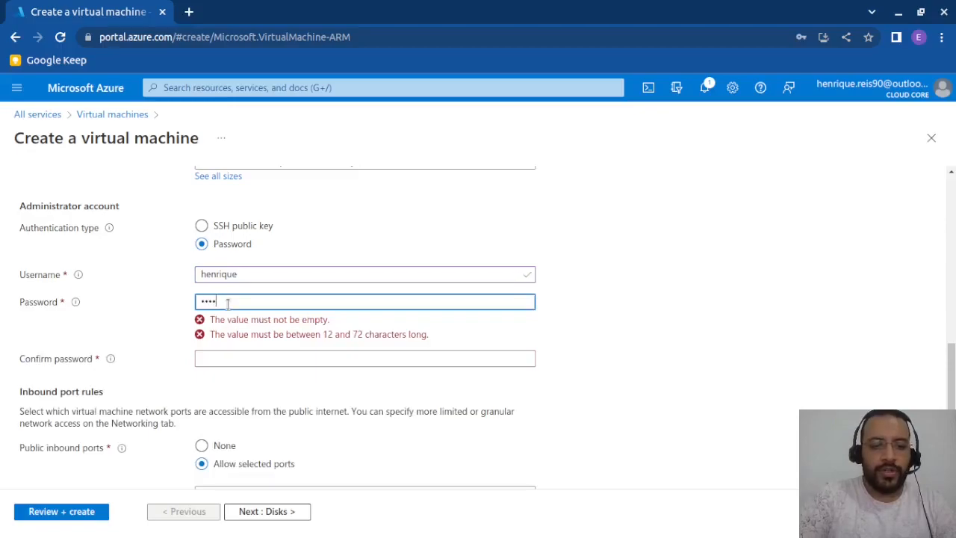
key("BackSpace")
key("BackSpace")
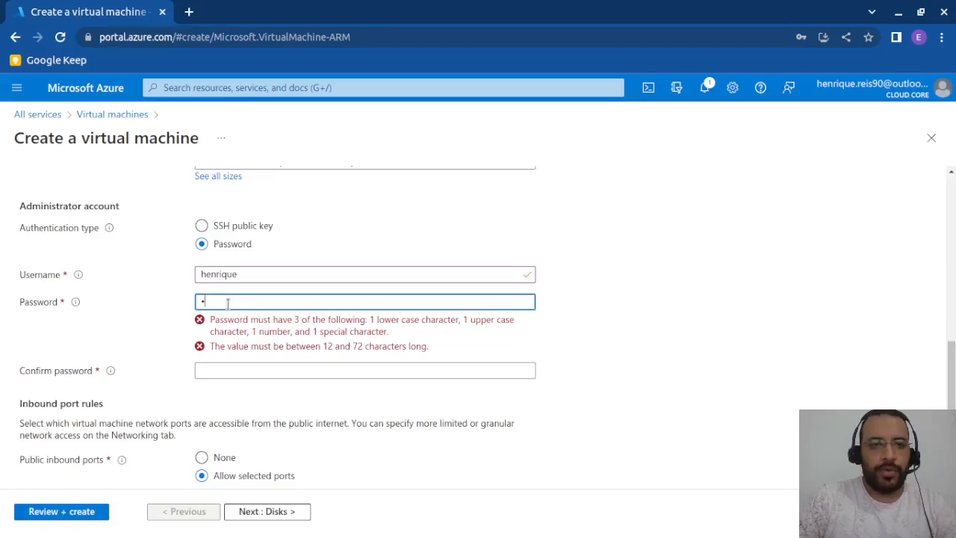
type("••")
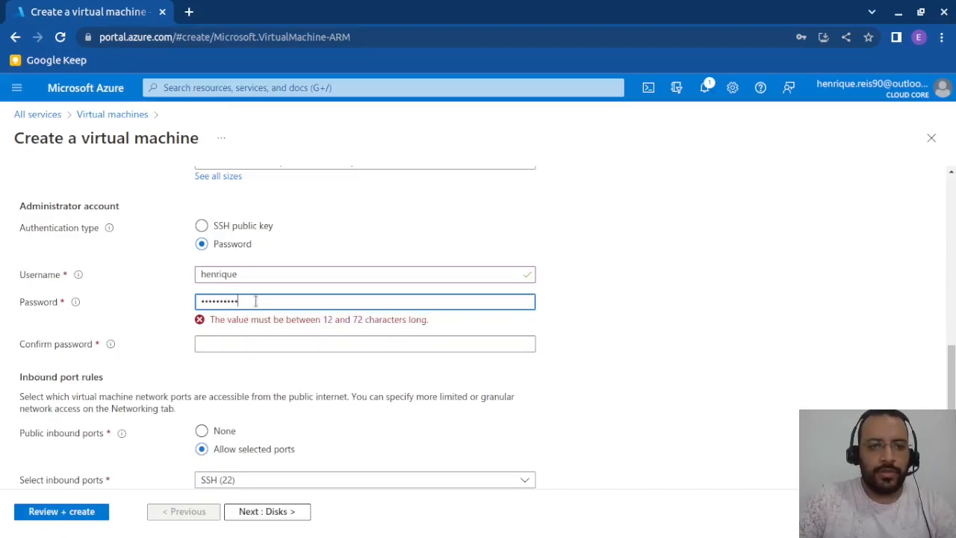
left_click_drag(255, 301, 128, 278)
type("••••••••••••")
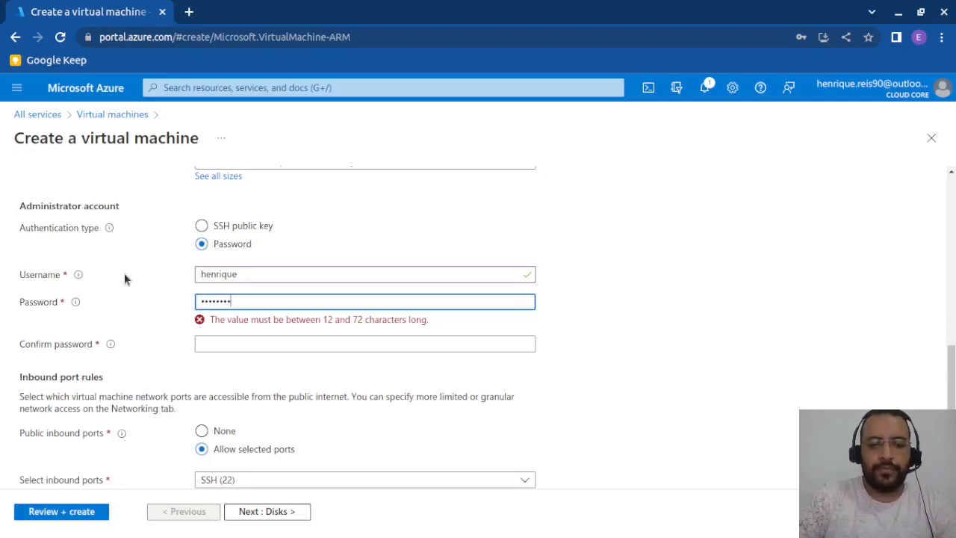
key("Tab")
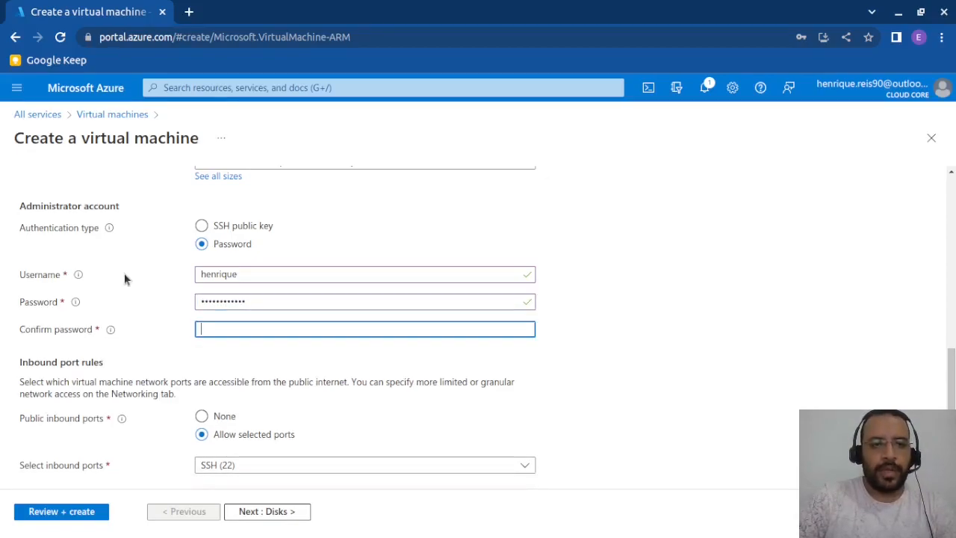
type("••••••••••••")
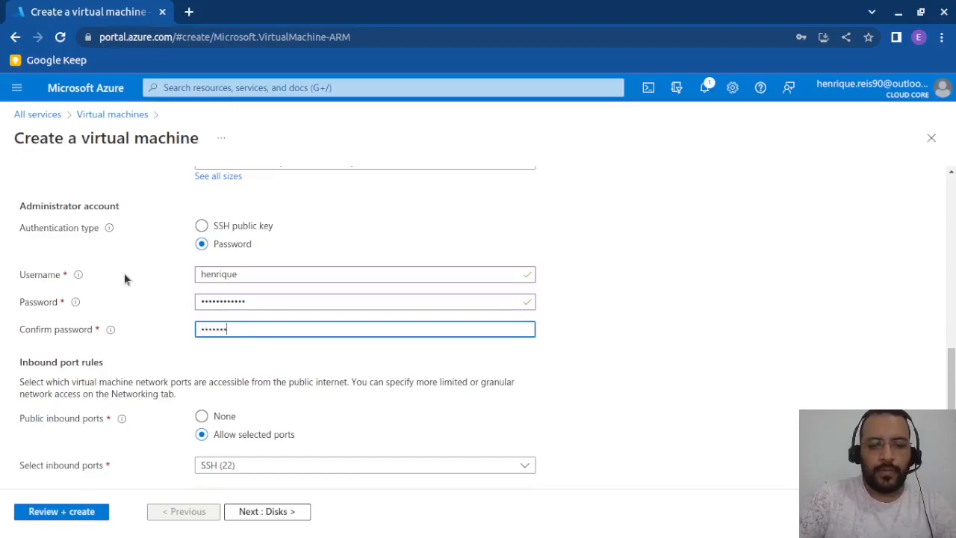
- Proceed to the virtual machine's disk settings and set the OS disk type to Standard SSD (locally-redundant storage)
scroll(261, 388, "down", 2)
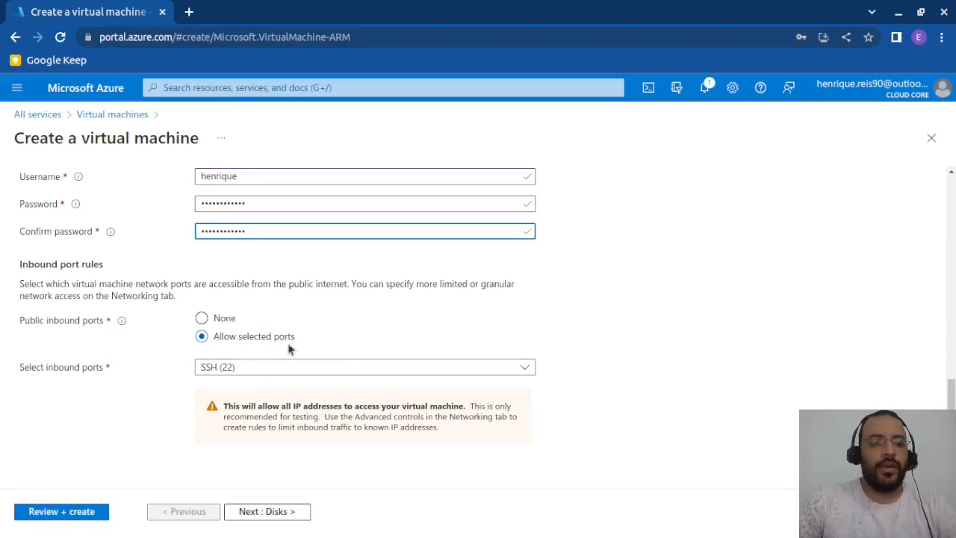
left_click(263, 512)
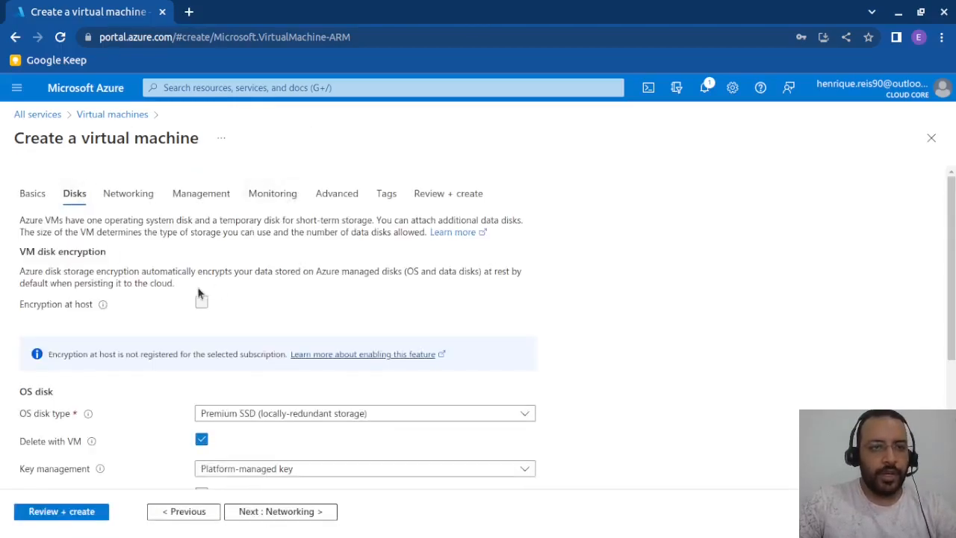
scroll(162, 244, "down", 1)
scroll(128, 271, "up", 1)
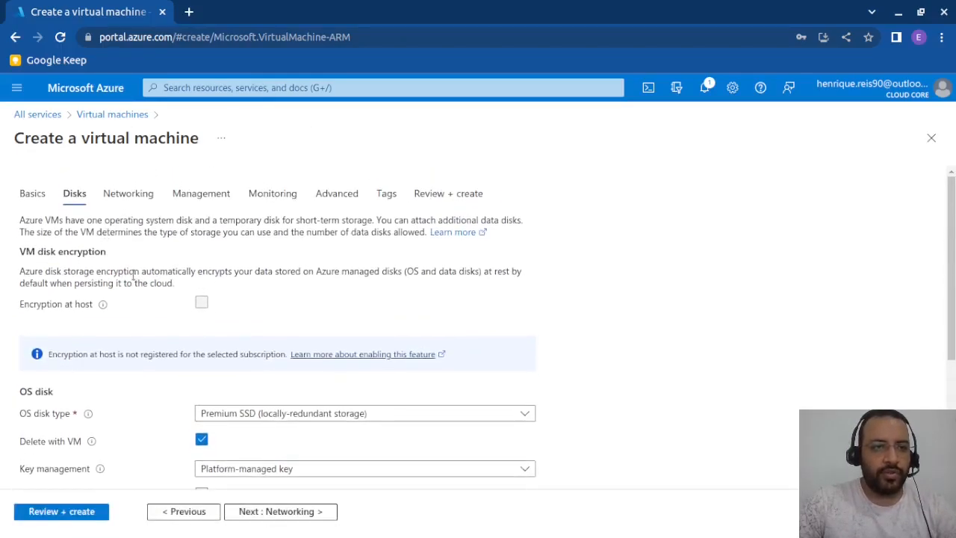
scroll(158, 303, "down", 3)
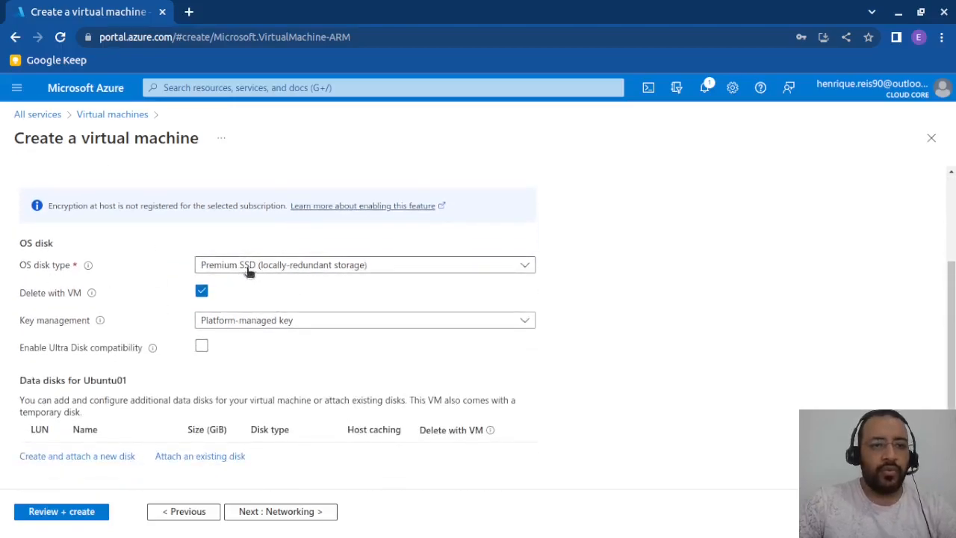
left_click(321, 269)
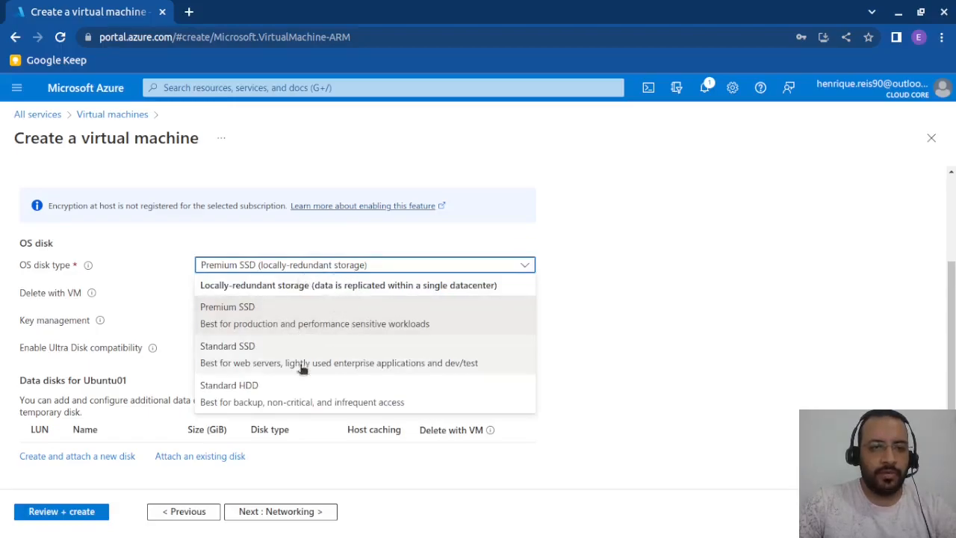
left_click(241, 360)
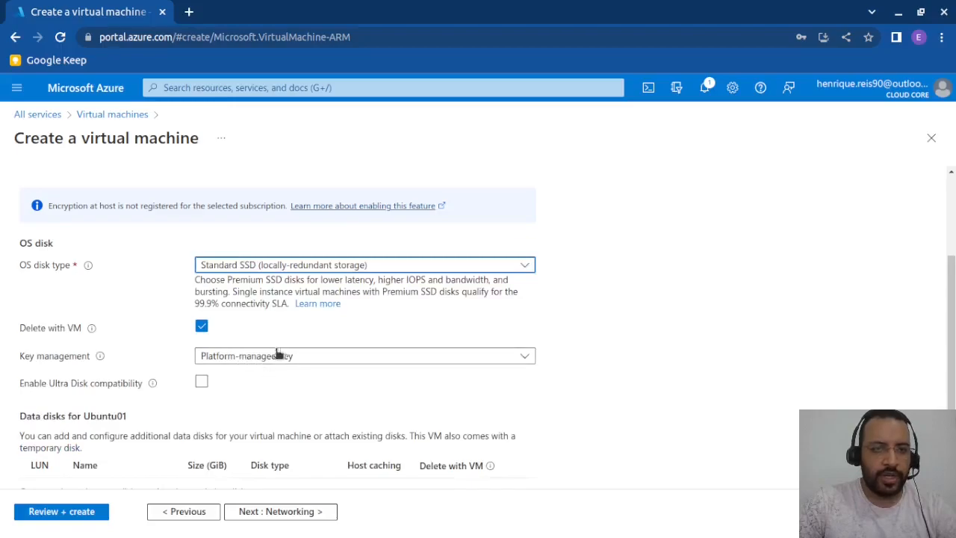
- Review the Delete with VM, key management, Ultra Disk compatibility, data disk and encryption settings of the virtual machine
scroll(273, 341, "down", 1)
scroll(271, 338, "up", 1)
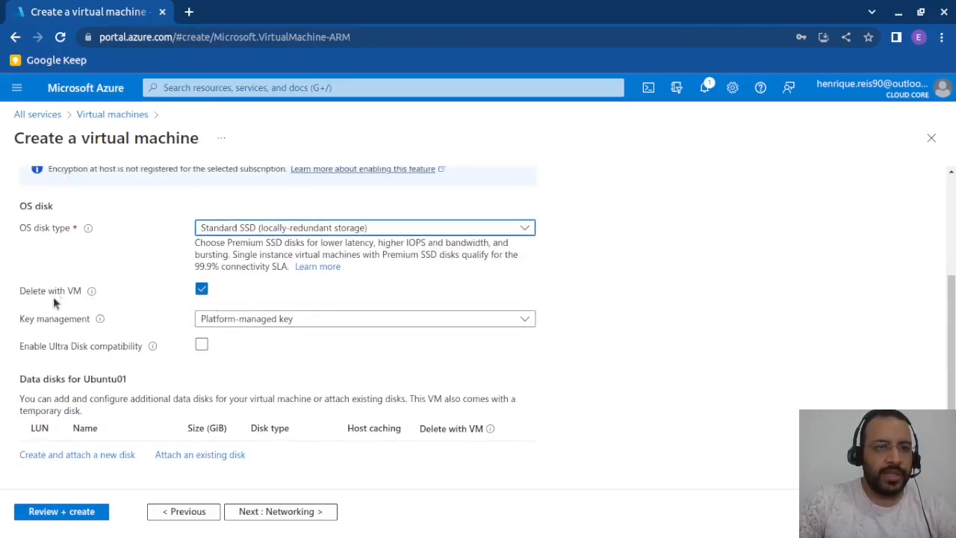
mouse_move(92, 295)
scroll(277, 309, "down", 1)
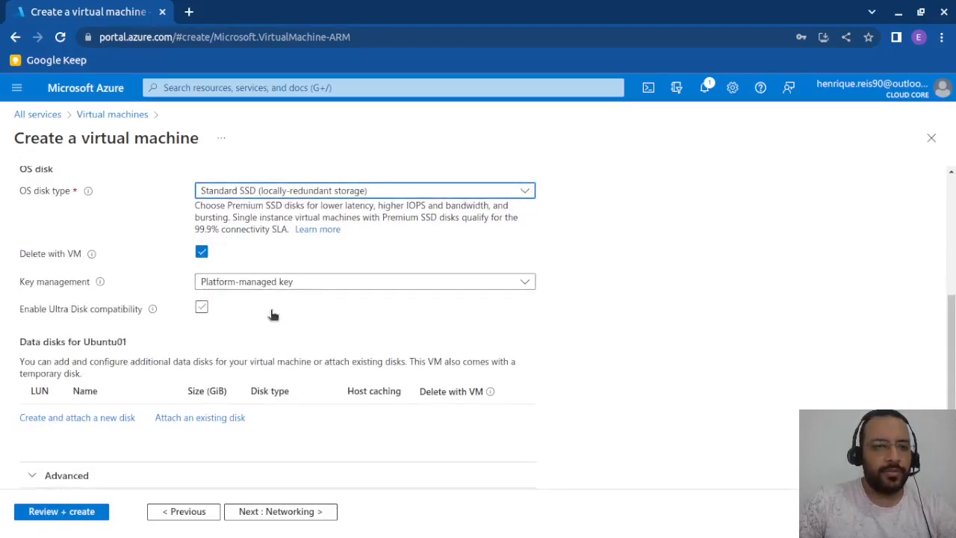
scroll(306, 309, "down", 1)
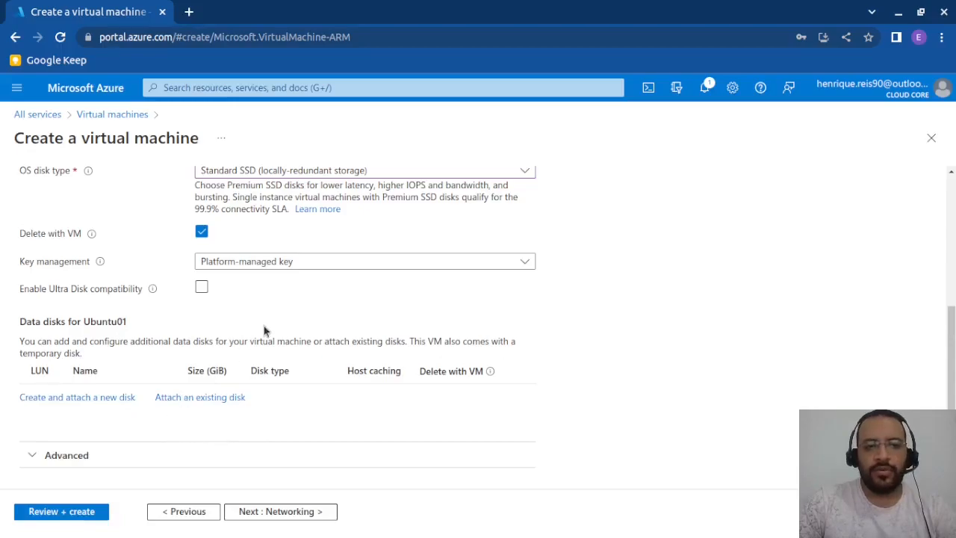
scroll(263, 328, "up", 2)
scroll(192, 305, "up", 1)
scroll(192, 305, "down", 1)
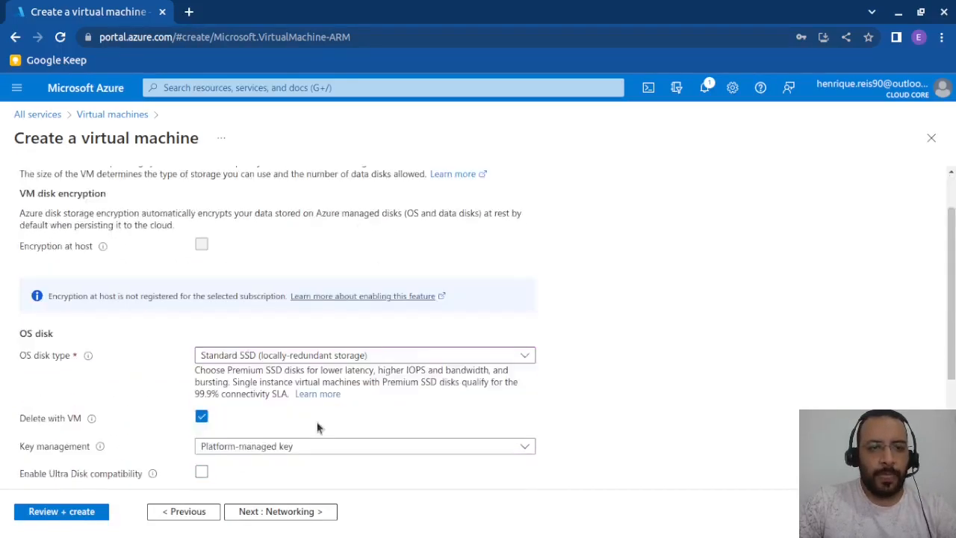
scroll(254, 349, "up", 1)
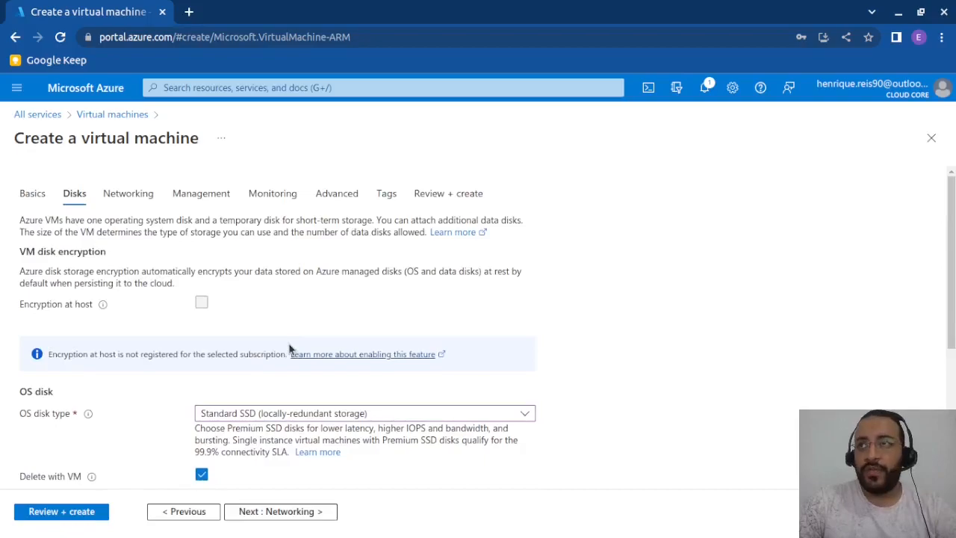
- Proceed to the networking settings and check the available virtual networks without choosing another one
left_click(287, 513)
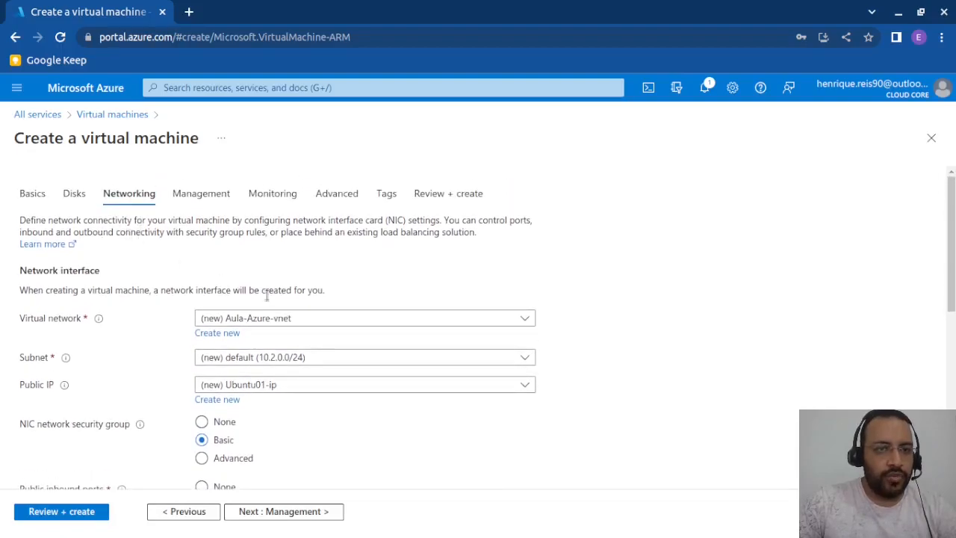
scroll(266, 299, "down", 2)
scroll(260, 330, "up", 1)
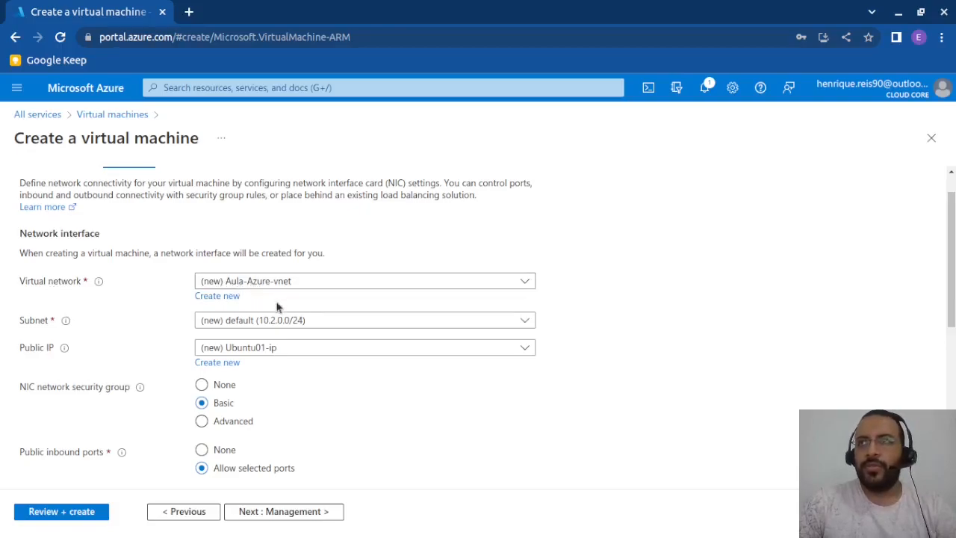
left_click(335, 282)
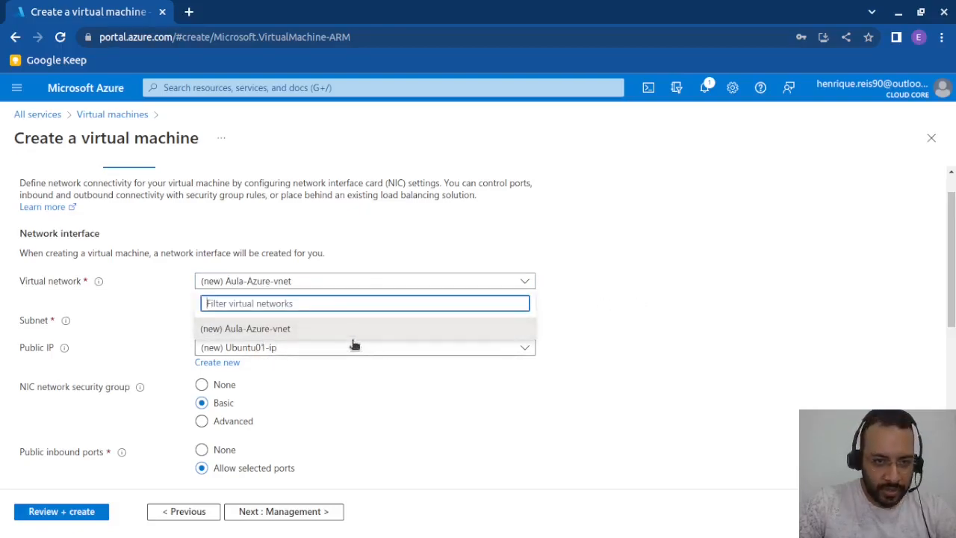
left_click(658, 289)
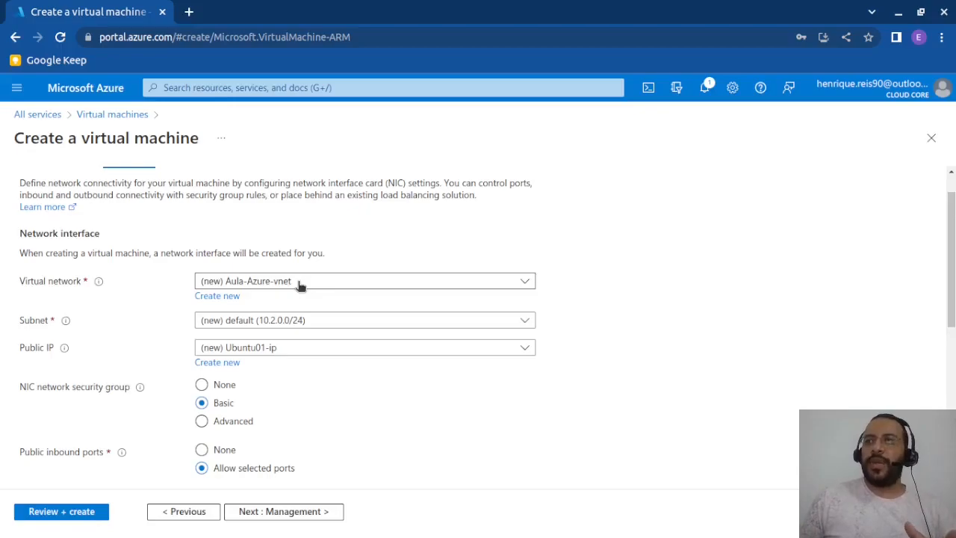
- Review the subnet, public IP, NIC network security group and public inbound port settings of the virtual machine
scroll(298, 283, "down", 1)
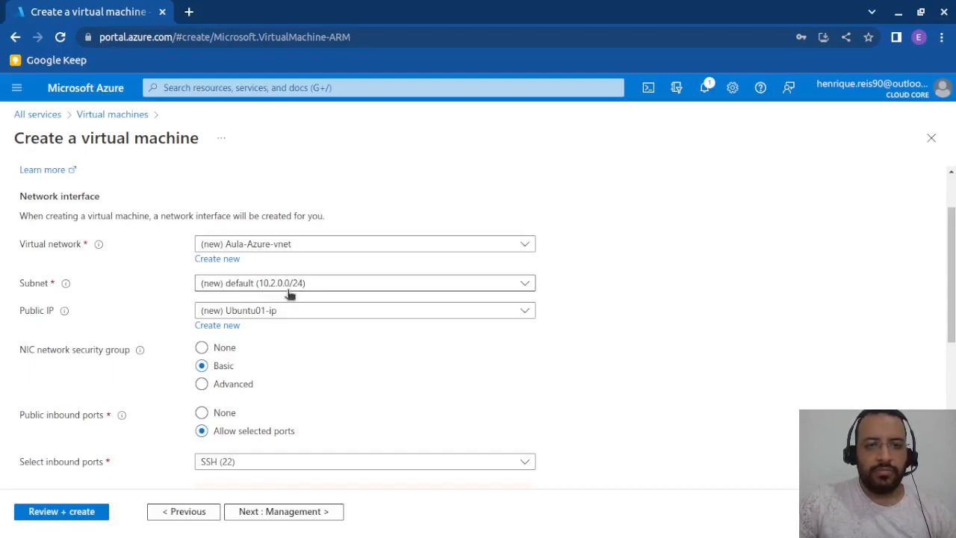
scroll(291, 298, "down", 1)
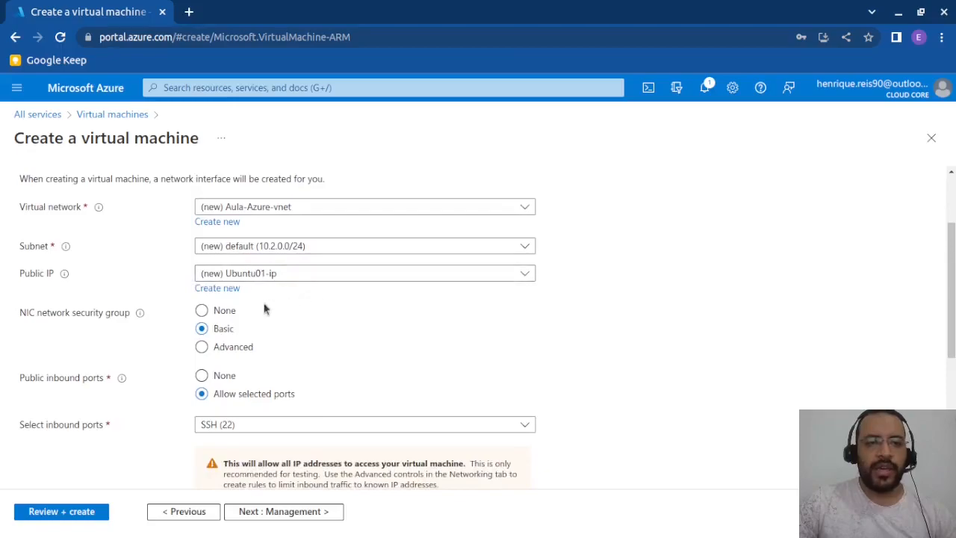
scroll(196, 285, "down", 1)
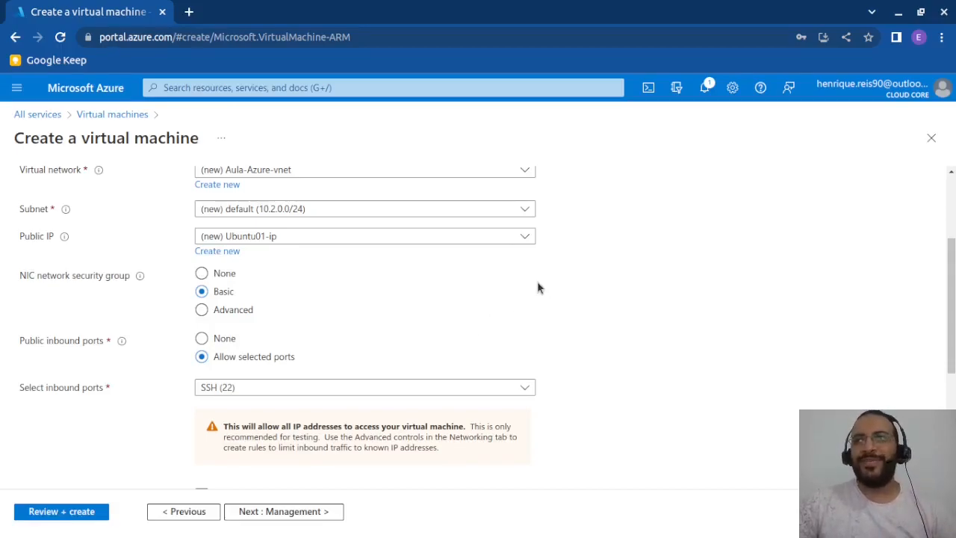
scroll(368, 323, "down", 1)
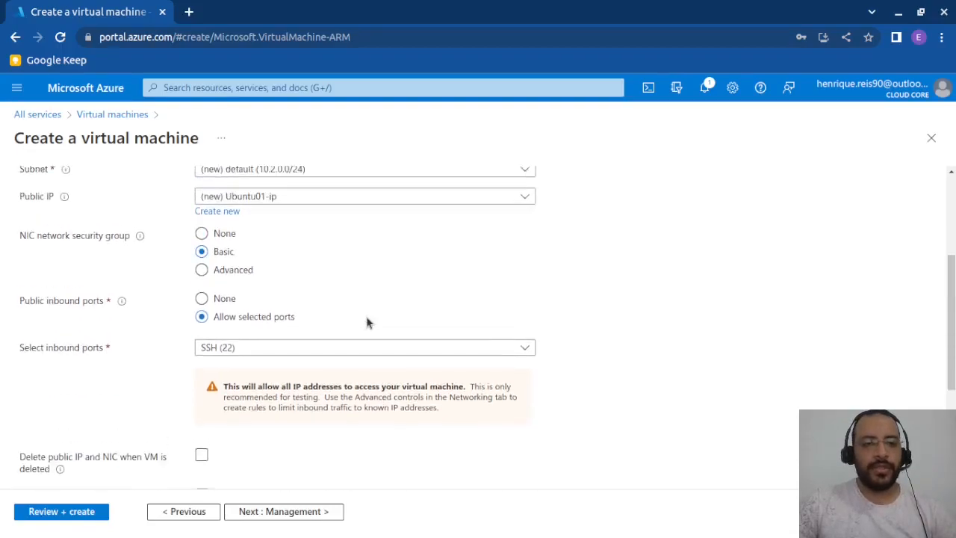
scroll(367, 321, "up", 1)
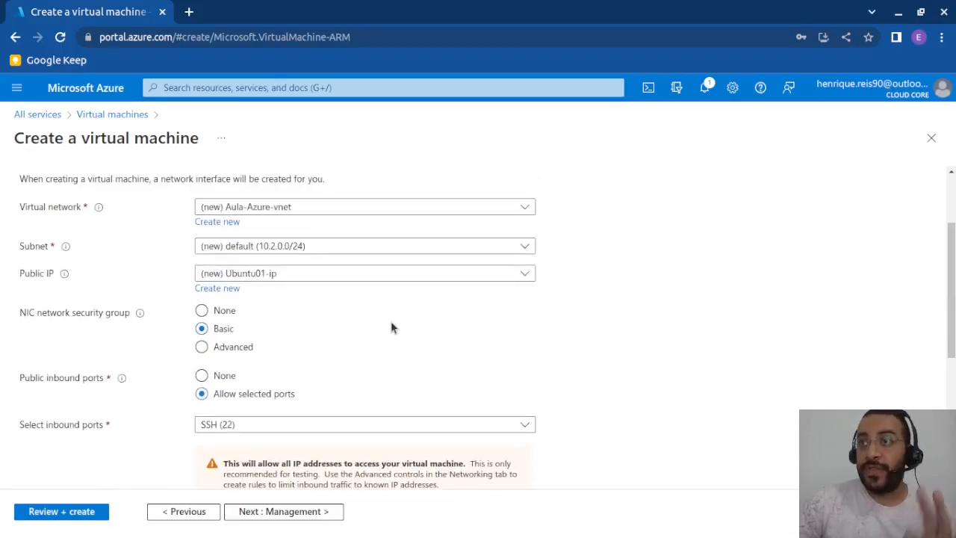
scroll(388, 328, "down", 1)
scroll(388, 328, "down", 1)
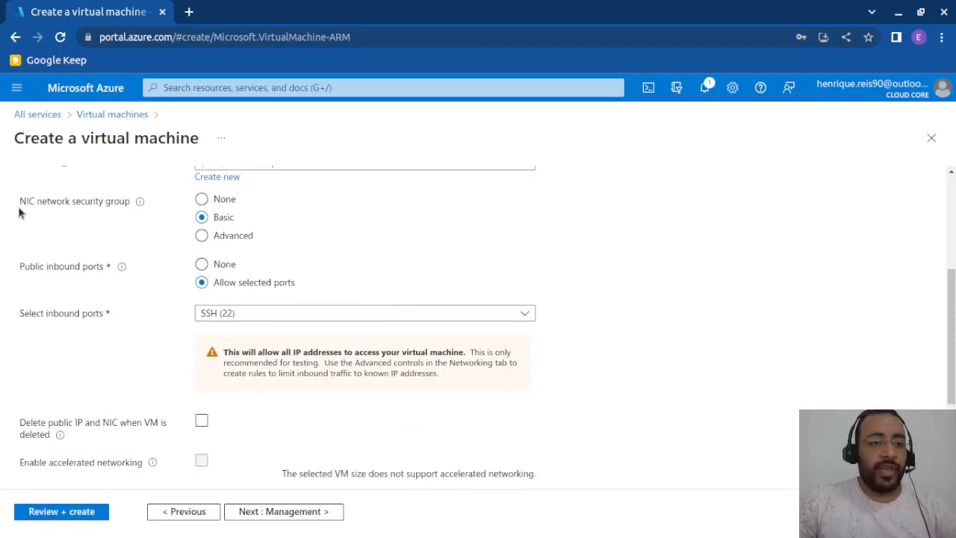
mouse_move(20, 201)
left_mouse_down()
mouse_move(60, 210)
mouse_move(26, 203)
left_mouse_up()
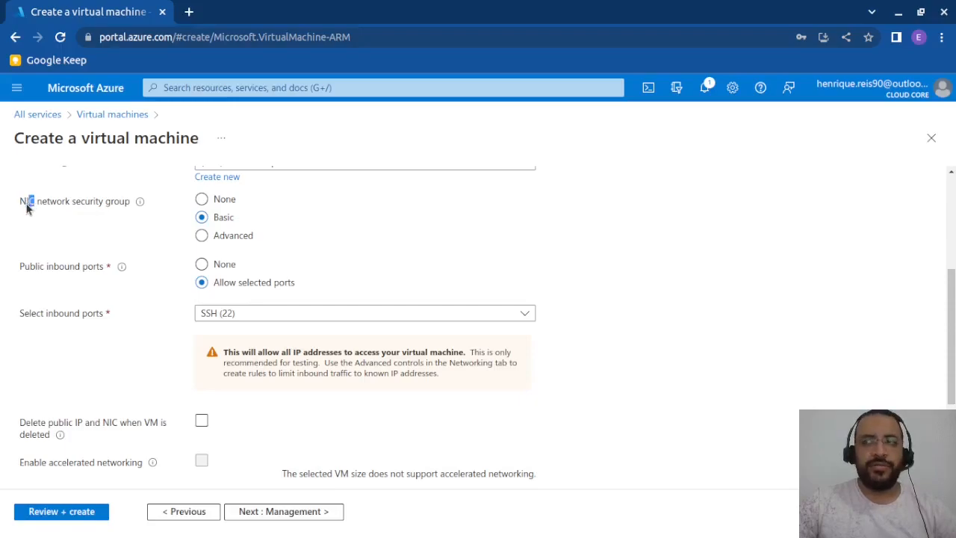
left_click(73, 211)
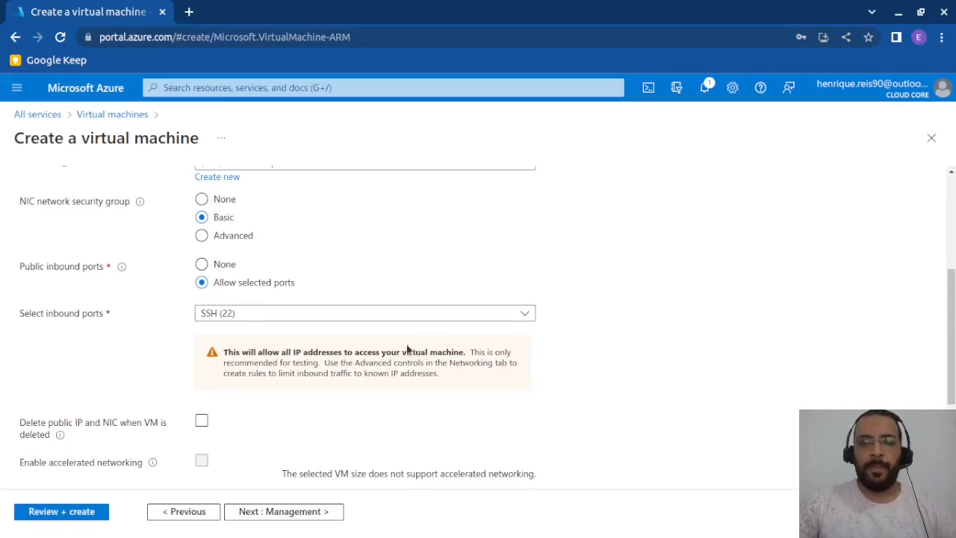
scroll(269, 234, "down", 1)
scroll(219, 236, "up", 1)
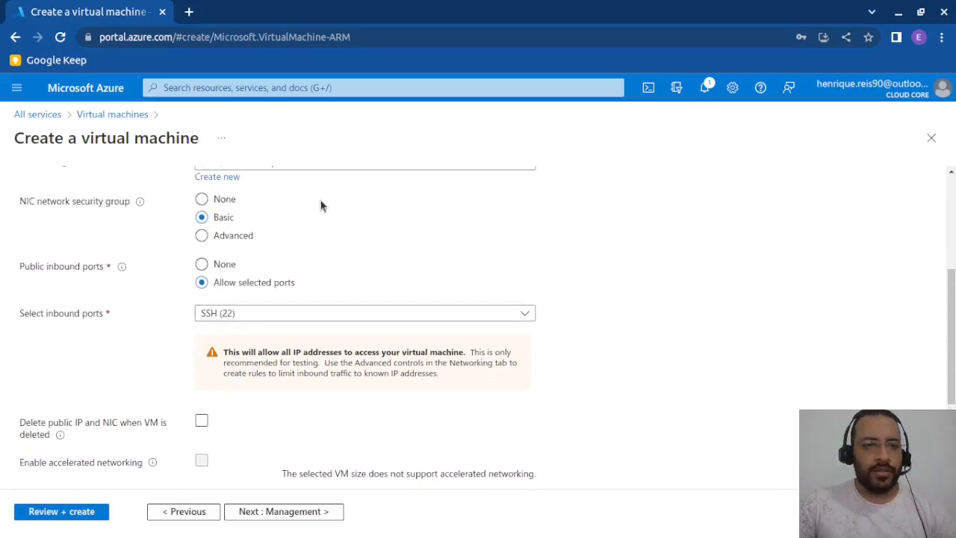
scroll(320, 207, "down", 1)
scroll(275, 304, "up", 1)
- Enable deletion of the public IP and NIC when the virtual machine is deleted
scroll(275, 303, "down", 1)
scroll(275, 304, "down", 2)
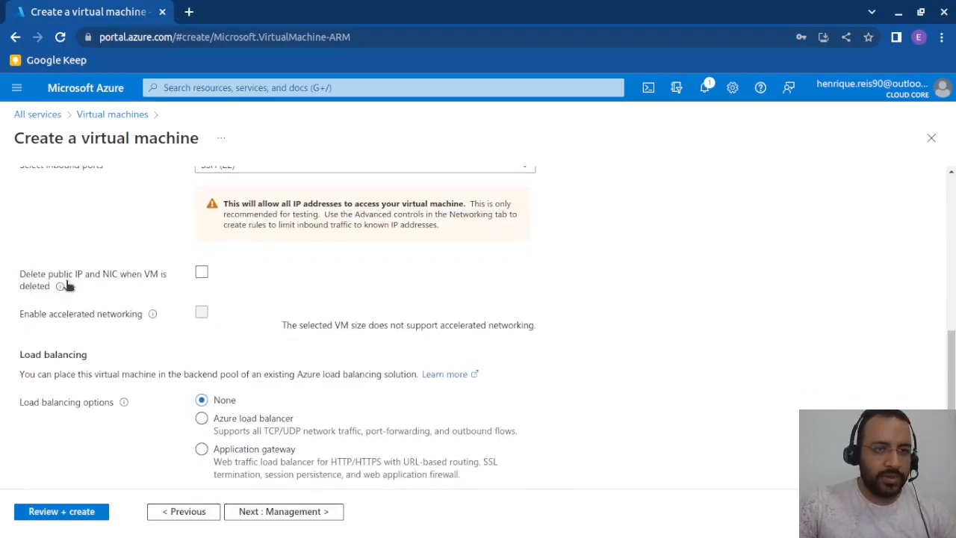
left_click(202, 272)
scroll(221, 318, "down", 1)
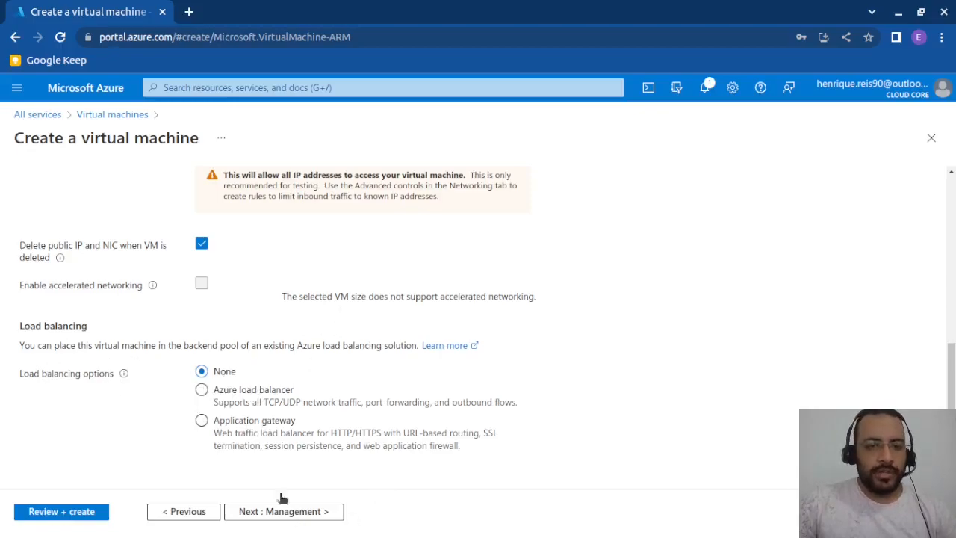
- Proceed to the management settings of the virtual machine and review the identity, Azure AD login and auto-shutdown options
scroll(316, 401, "up", 4)
scroll(316, 401, "up", 2)
scroll(316, 400, "down", 6)
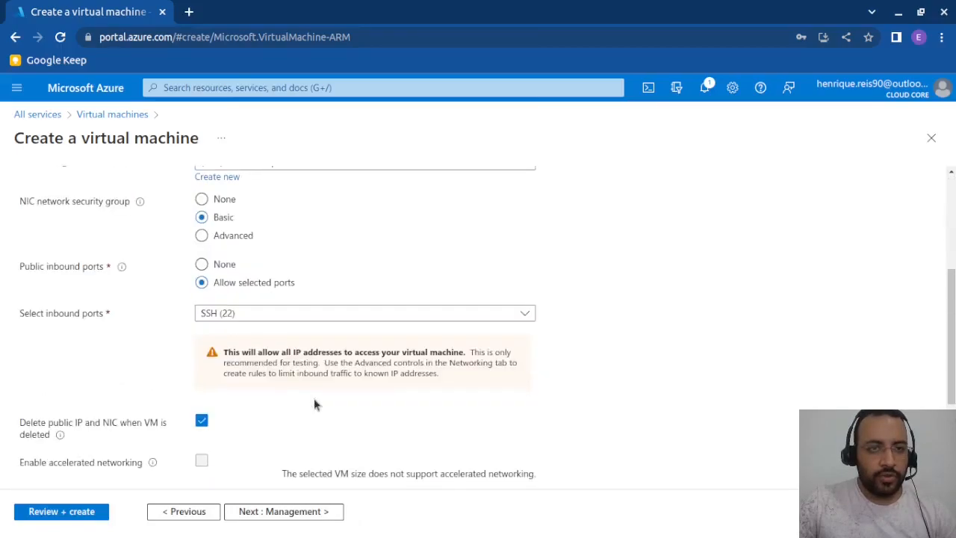
left_click(294, 512)
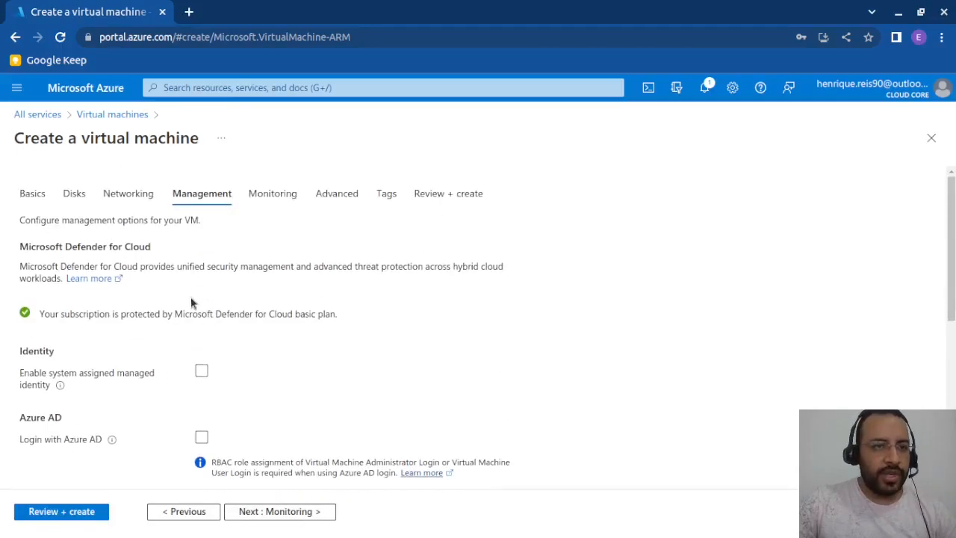
scroll(190, 297, "down", 2)
scroll(244, 313, "up", 2)
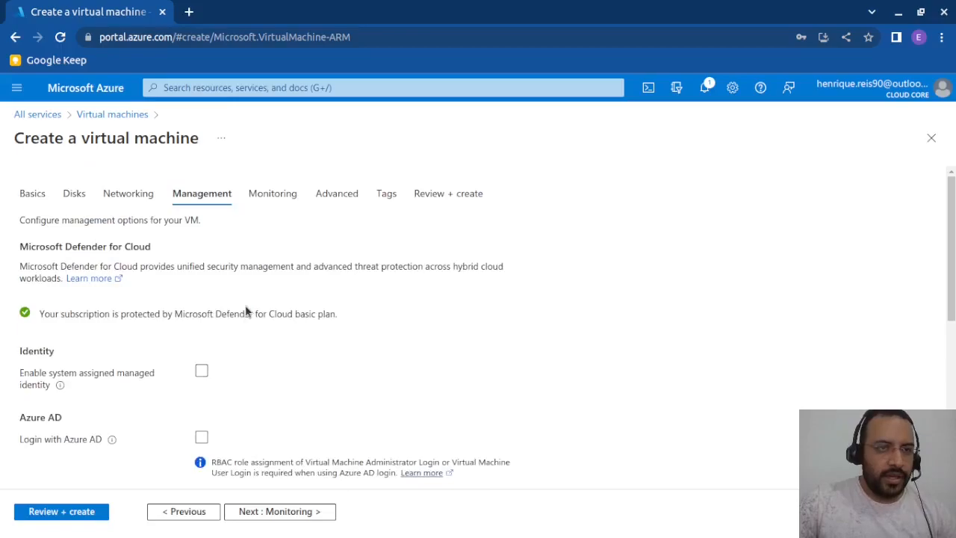
scroll(245, 312, "down", 3)
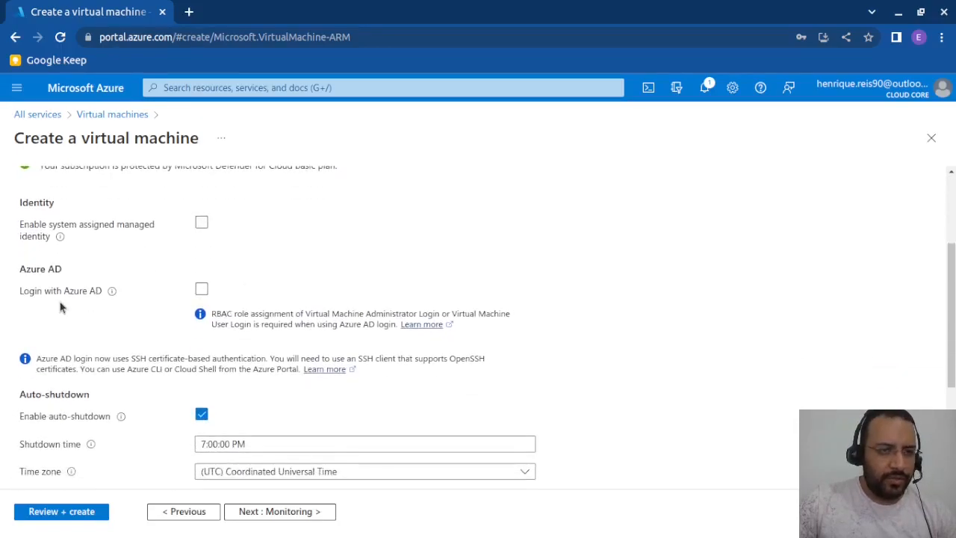
scroll(125, 312, "down", 1)
scroll(125, 312, "down", 2)
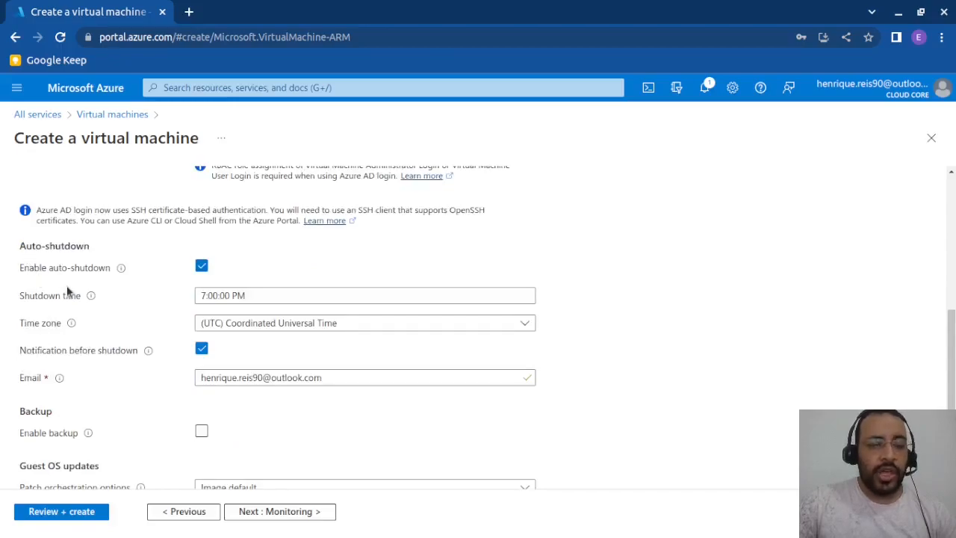
scroll(68, 292, "down", 1)
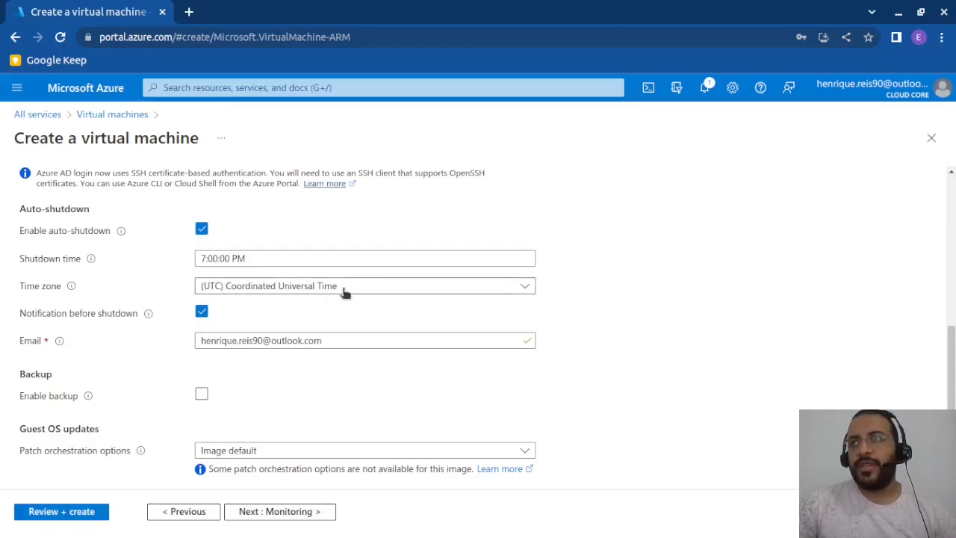
- Set the auto-shutdown time zone to (UTC-03:00) Brasilia
left_click(344, 292)
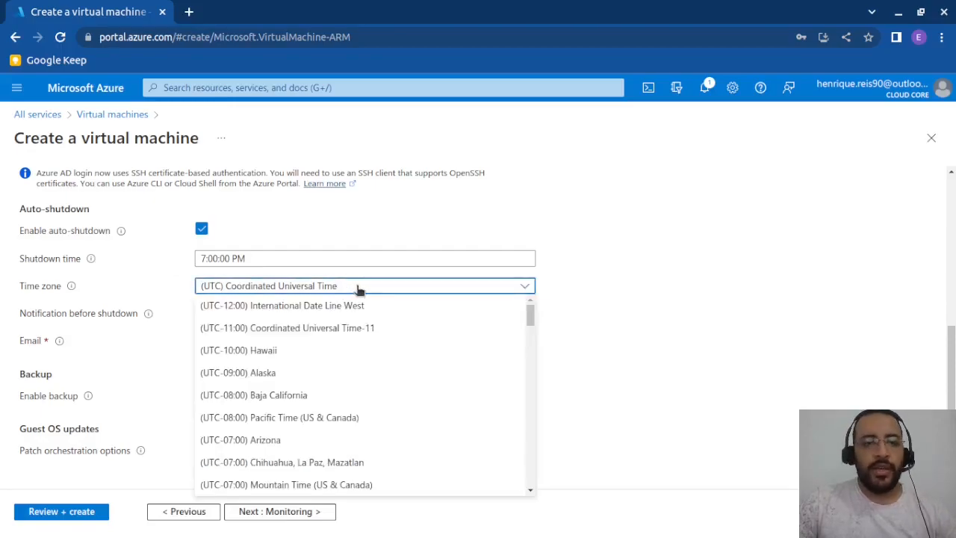
scroll(268, 385, "down", 8)
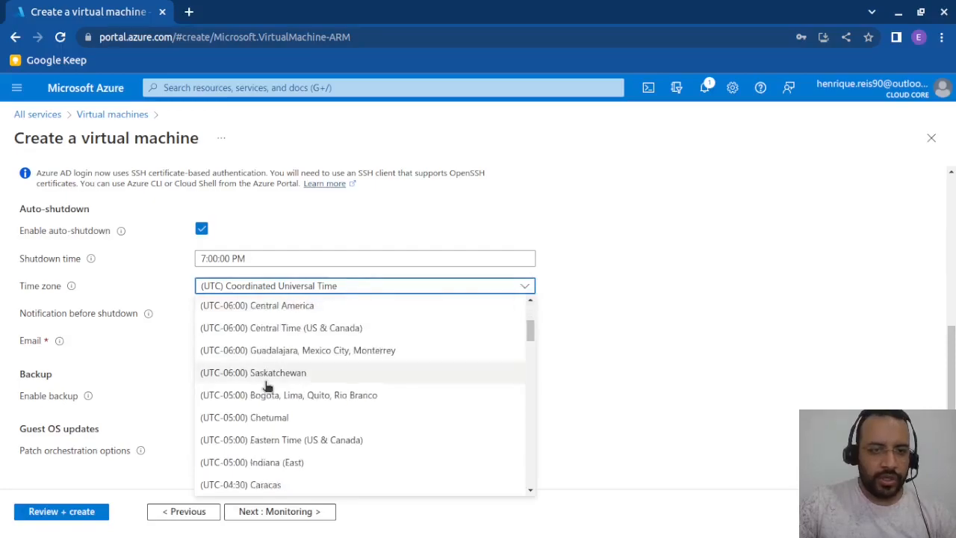
scroll(303, 411, "down", 2)
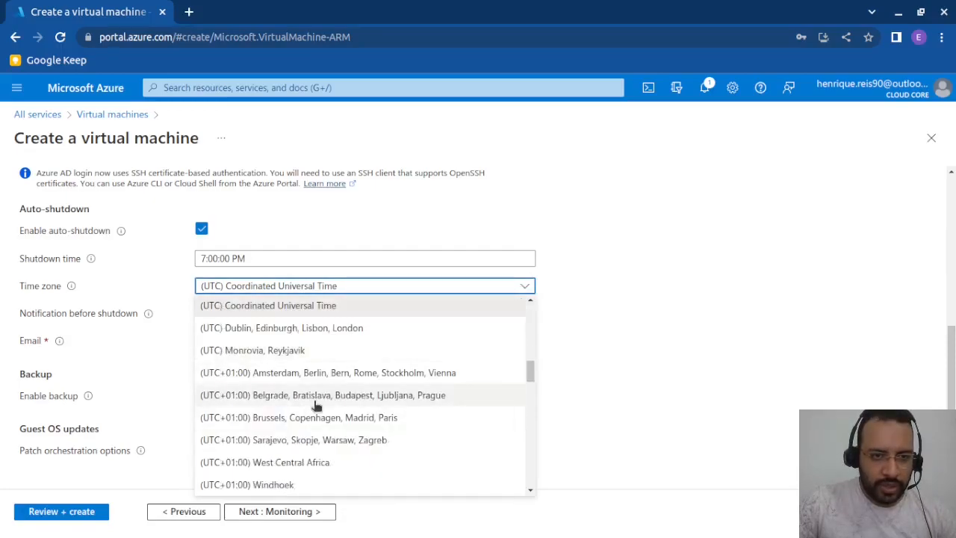
scroll(317, 404, "up", 2)
scroll(317, 405, "up", 1)
scroll(316, 405, "up", 3)
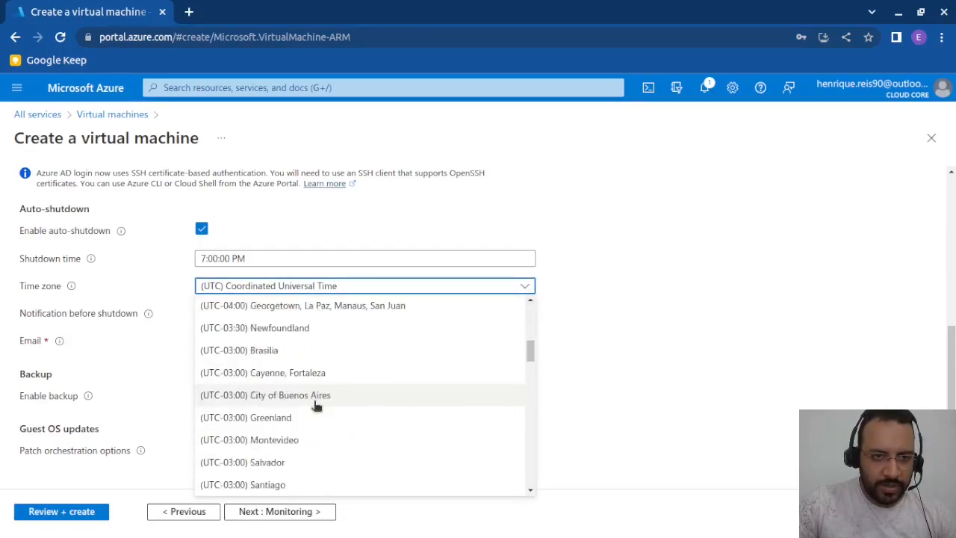
scroll(317, 406, "down", 1)
scroll(314, 403, "down", 2)
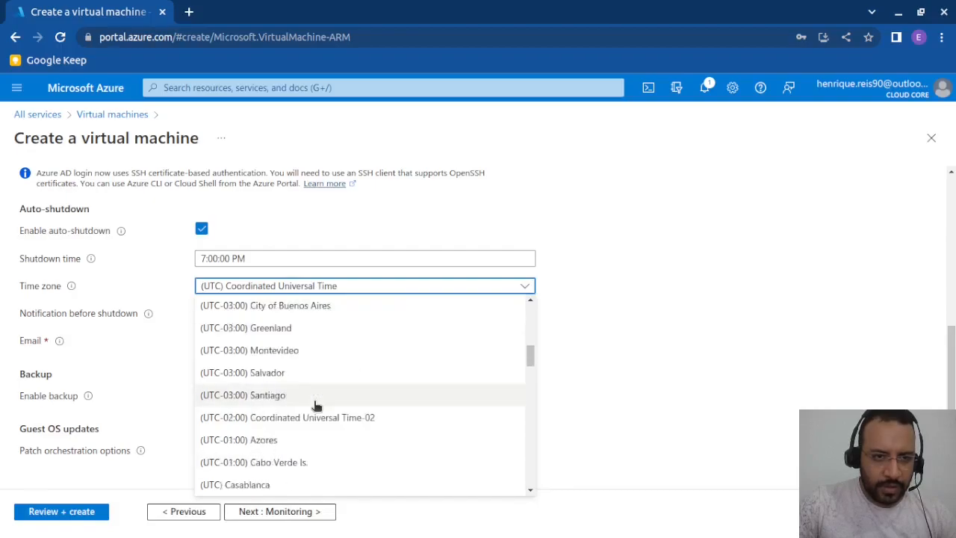
scroll(280, 351, "up", 1)
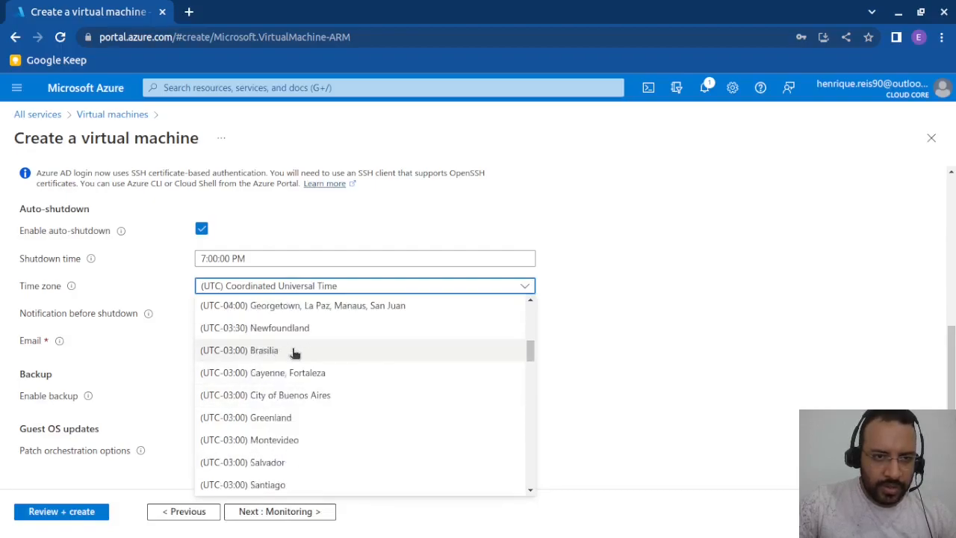
left_click(278, 351)
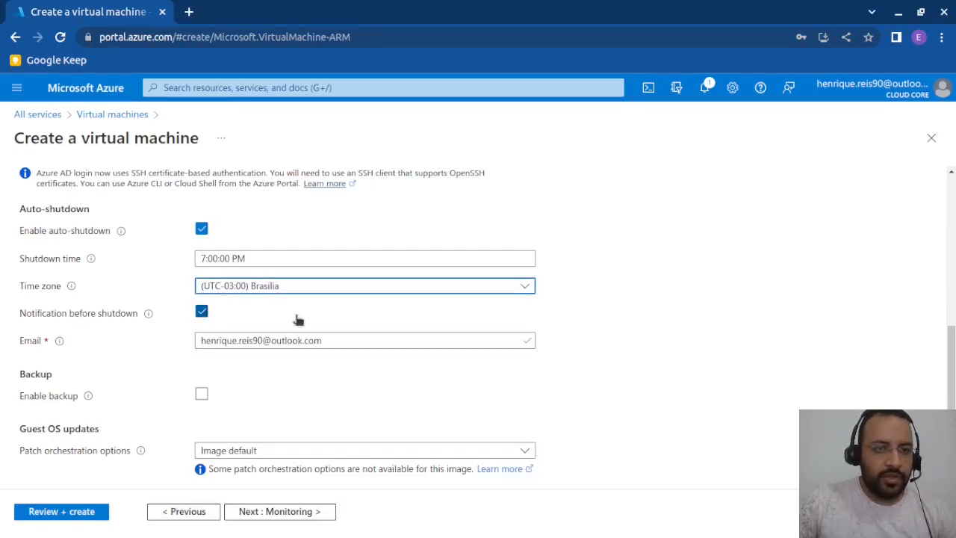
- Disable the notification before shutdown and set the auto-shutdown time to 10:00:00 PM
scroll(296, 321, "down", 1)
left_click(203, 293)
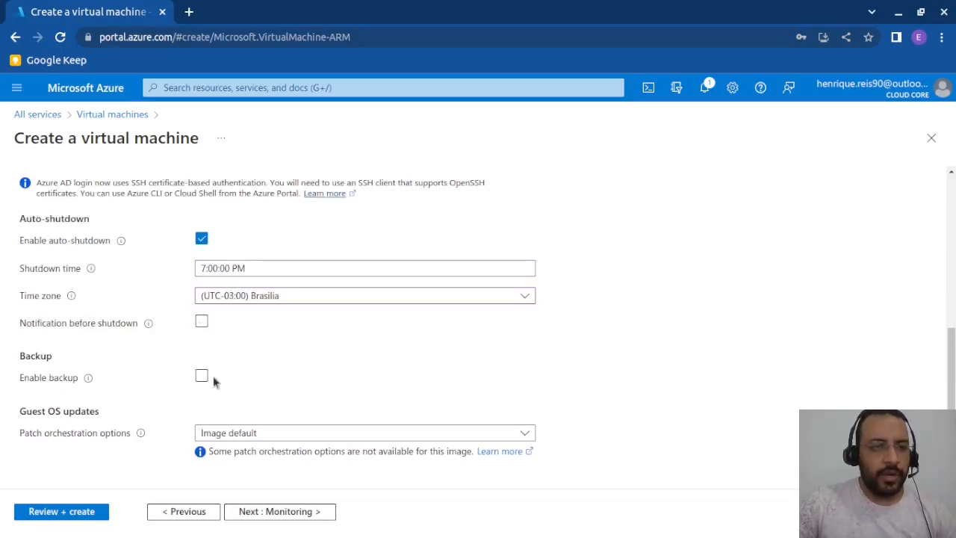
left_click(228, 267)
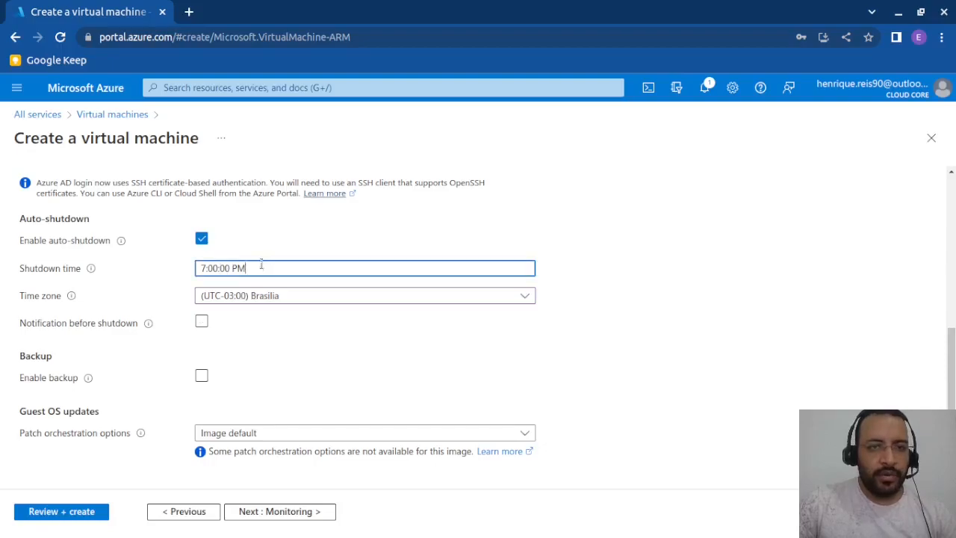
double_click(203, 268)
type("10")
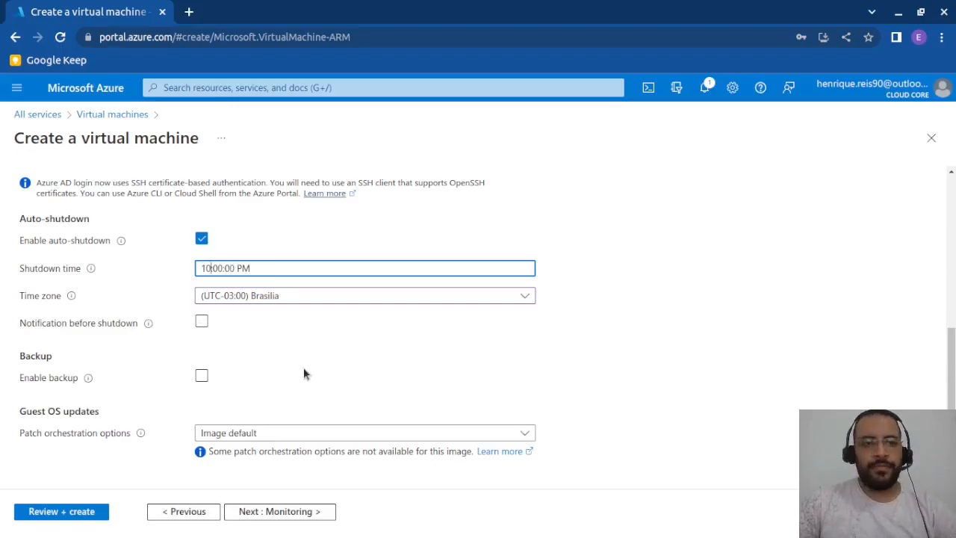
- Proceed past the monitoring settings to the advanced settings and look over the extensions, VM applications and custom data options
left_click(298, 514)
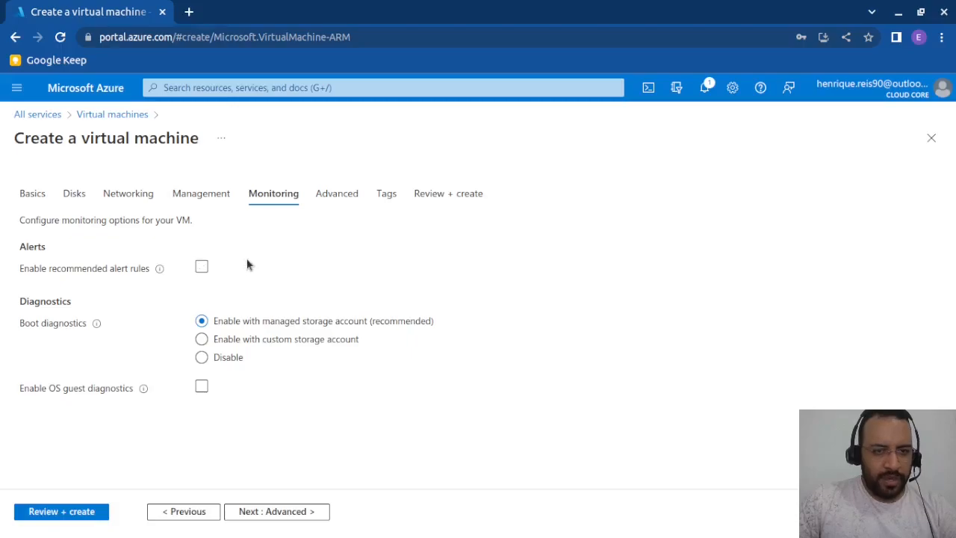
left_click(273, 518)
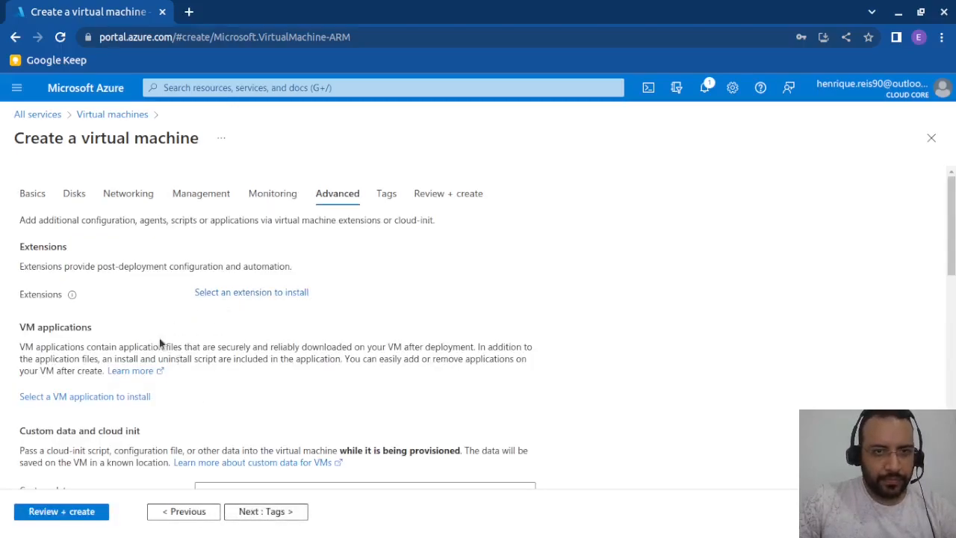
scroll(160, 342, "down", 3)
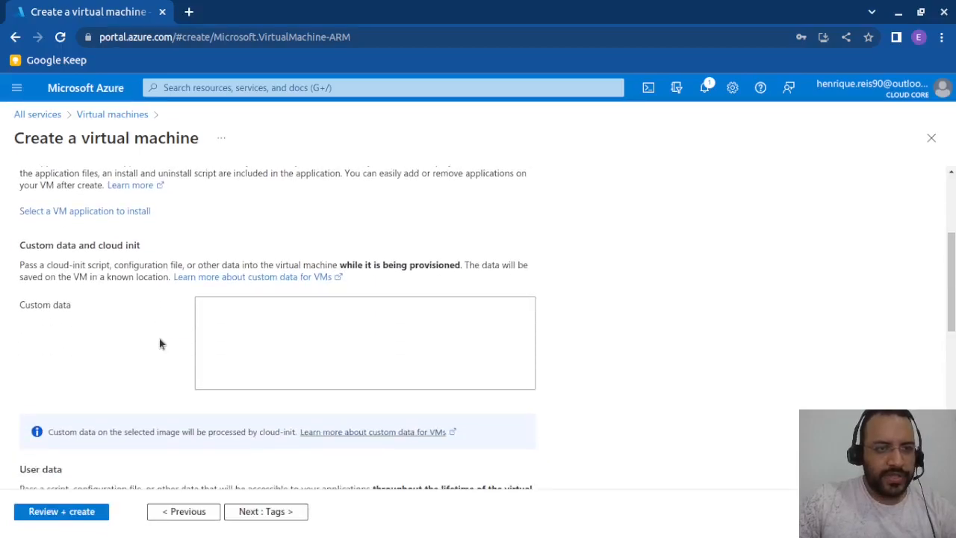
scroll(160, 342, "down", 2)
scroll(203, 292, "up", 1)
- Dismiss the save-password prompt and review the user data, NVMe, host, capacity reservation and proximity placement settings
left_click(203, 295)
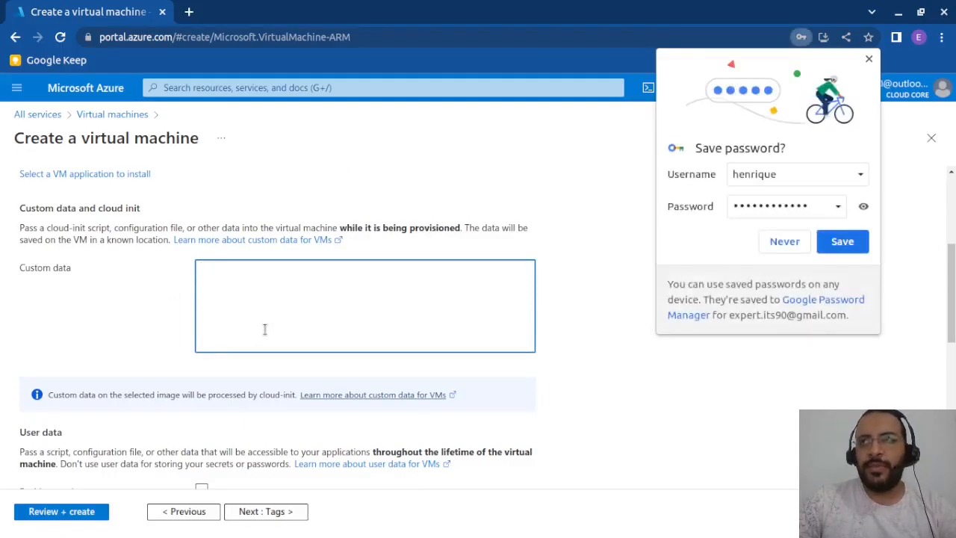
scroll(264, 328, "down", 1)
left_click(869, 60)
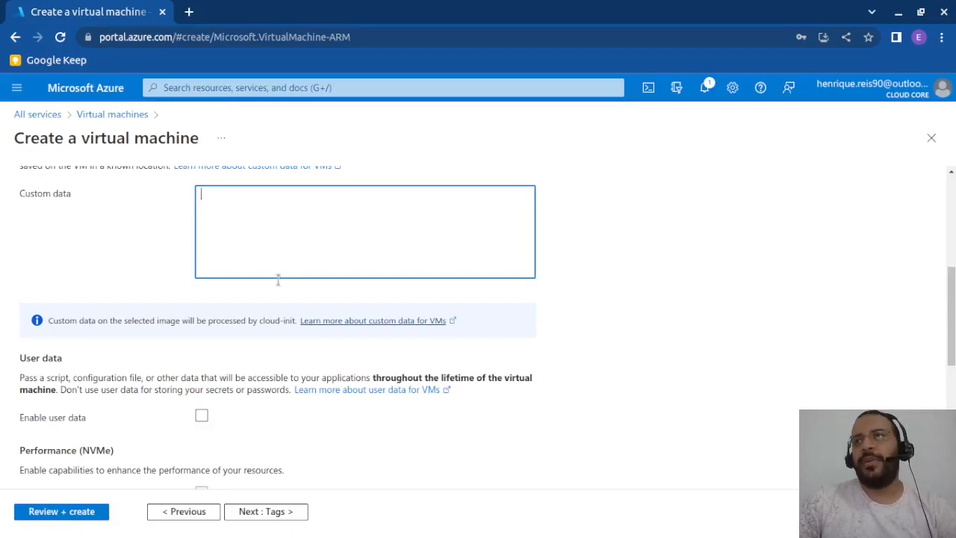
scroll(273, 309, "down", 4)
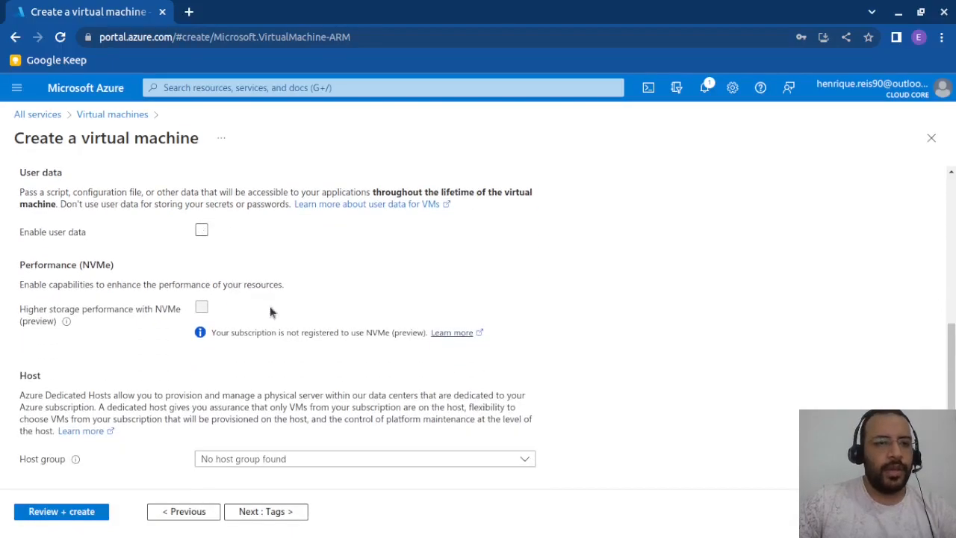
scroll(270, 312, "down", 1)
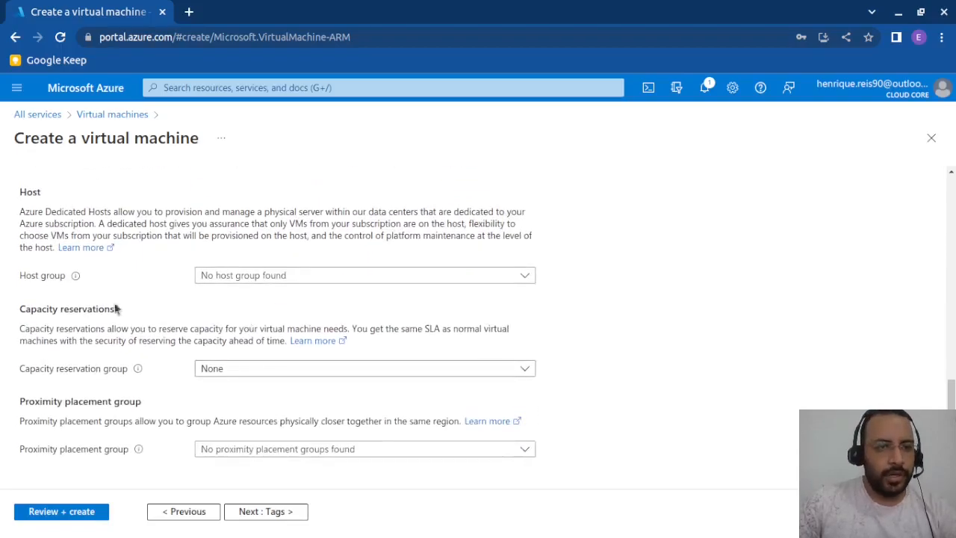
scroll(304, 369, "up", 9)
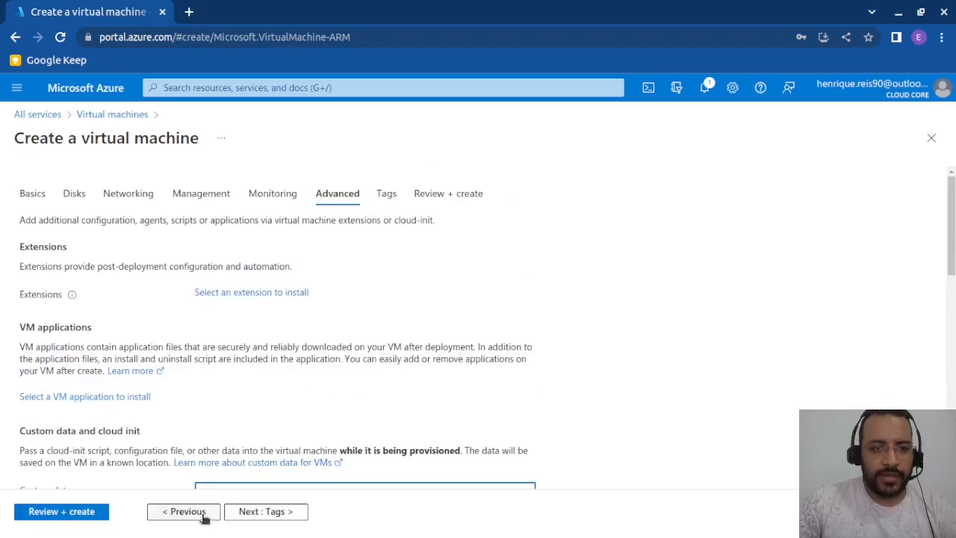
- Proceed to the tag settings and add a tag named Type with the value Aula
left_click(266, 511)
left_click(86, 304)
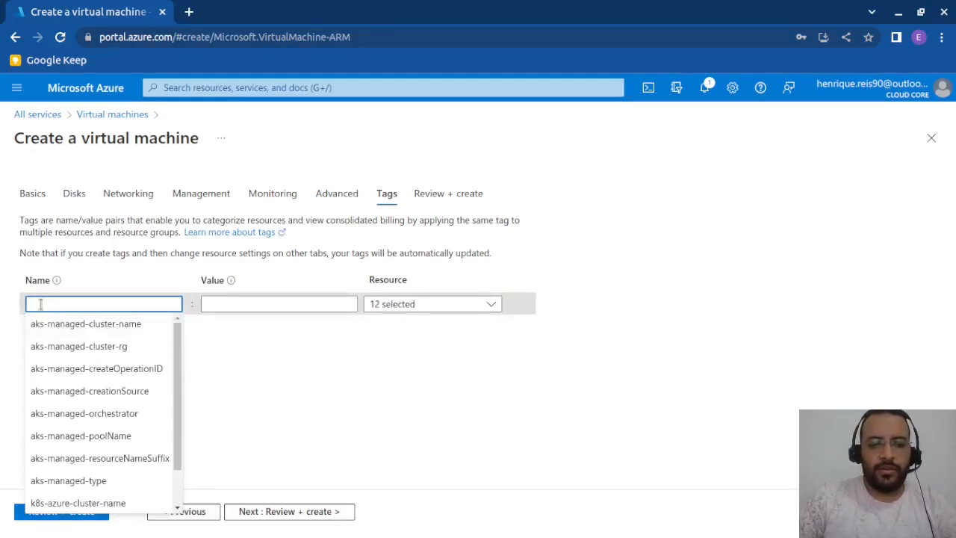
type("Ty")
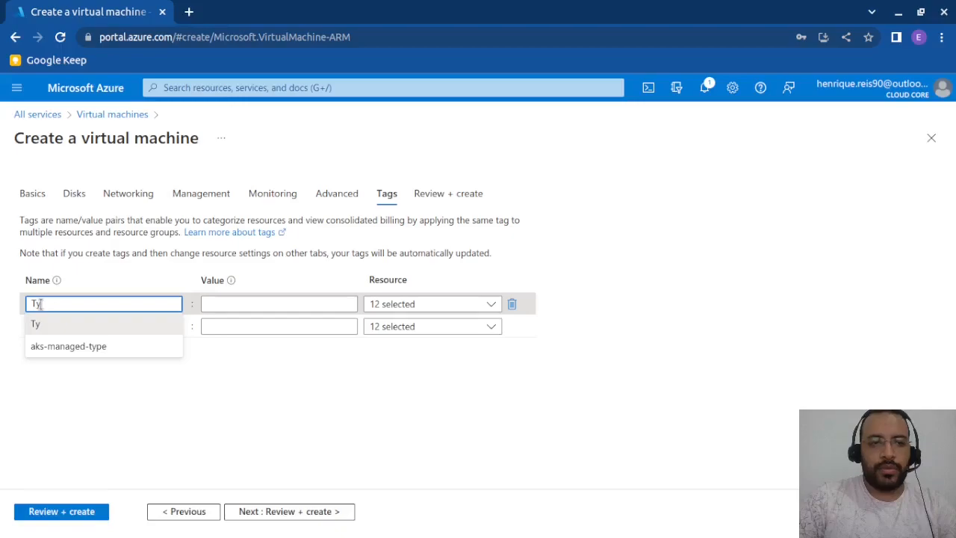
type("pe")
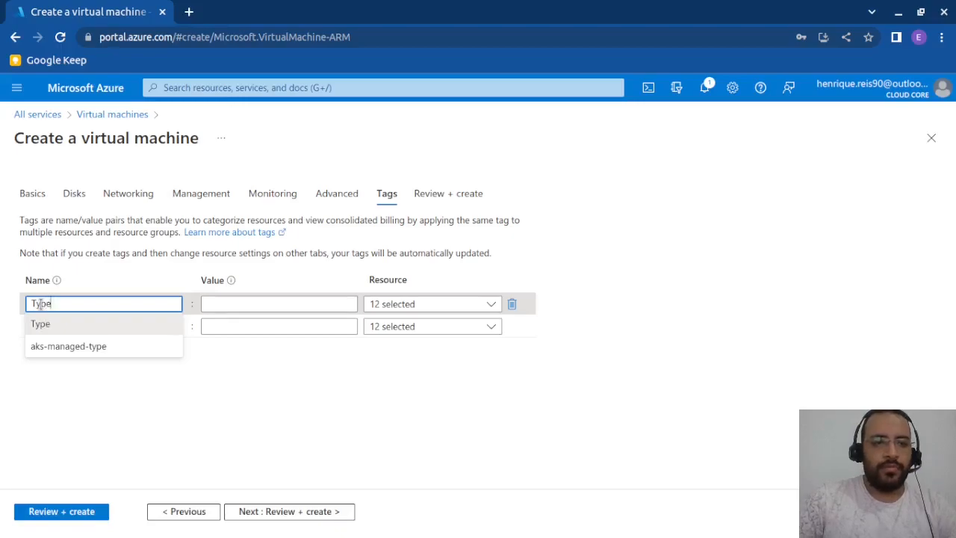
left_click(245, 299)
type("Aula")
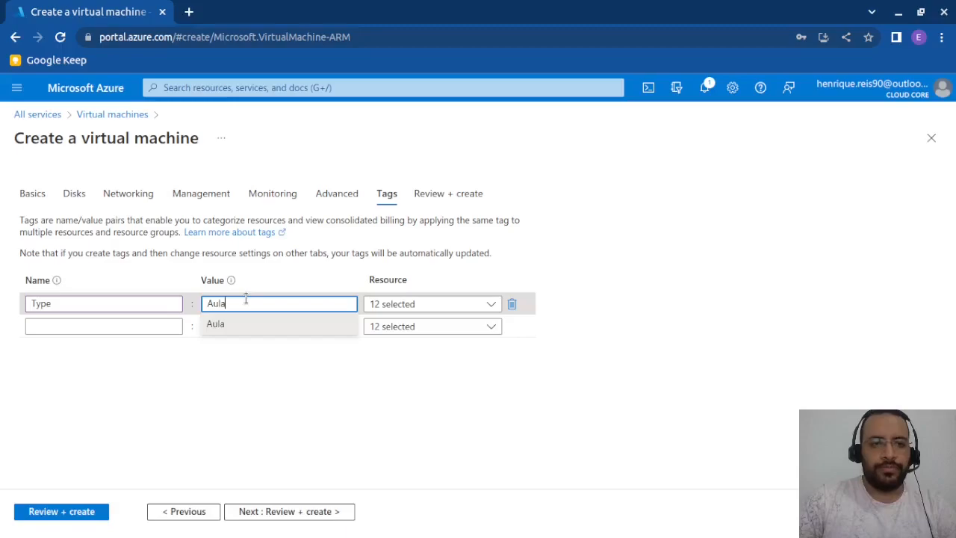
left_click(366, 390)
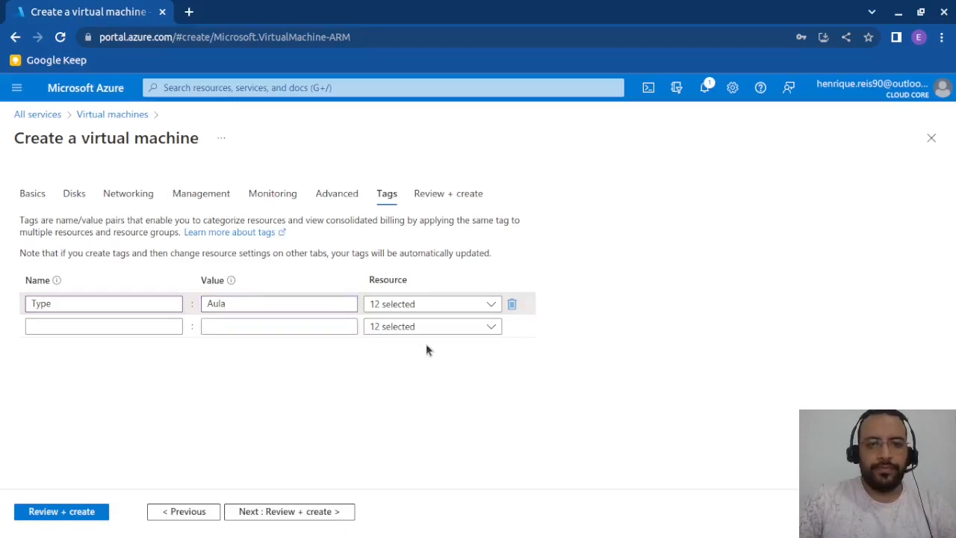
- Check which resource types the Type tag applies to without changing the selection
left_click(461, 307)
scroll(420, 405, "down", 1)
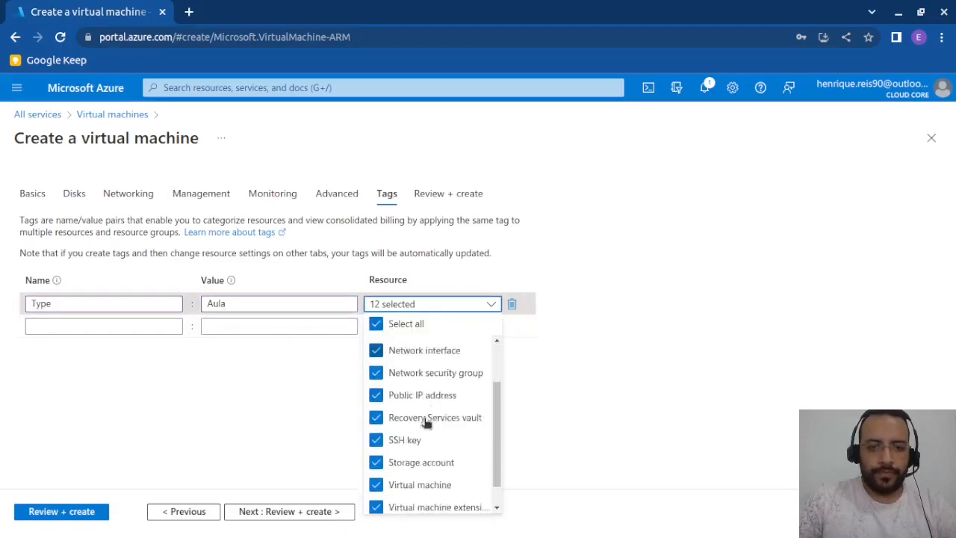
scroll(426, 427, "up", 1)
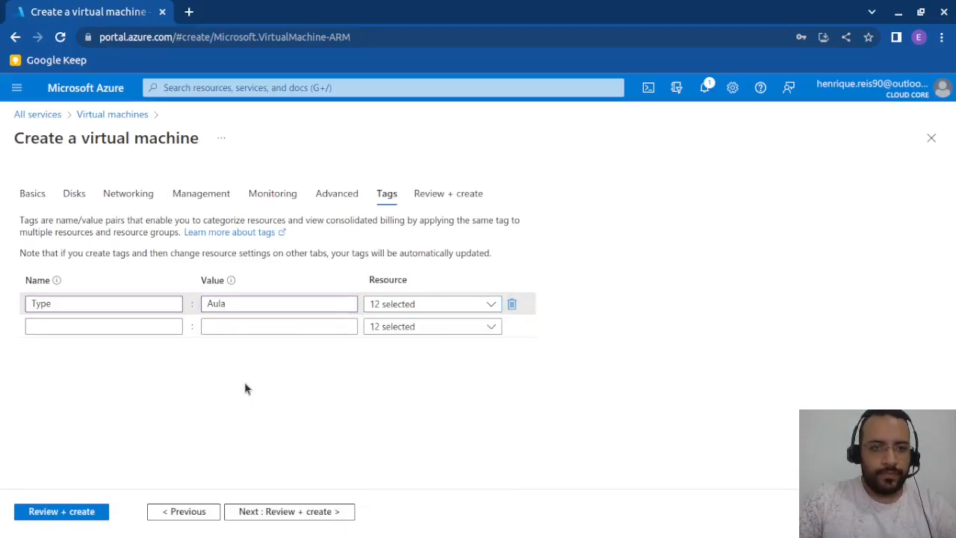
- Review the final configuration summary and create the virtual machine, dismissing the browser's save-password prompt
left_click(270, 513)
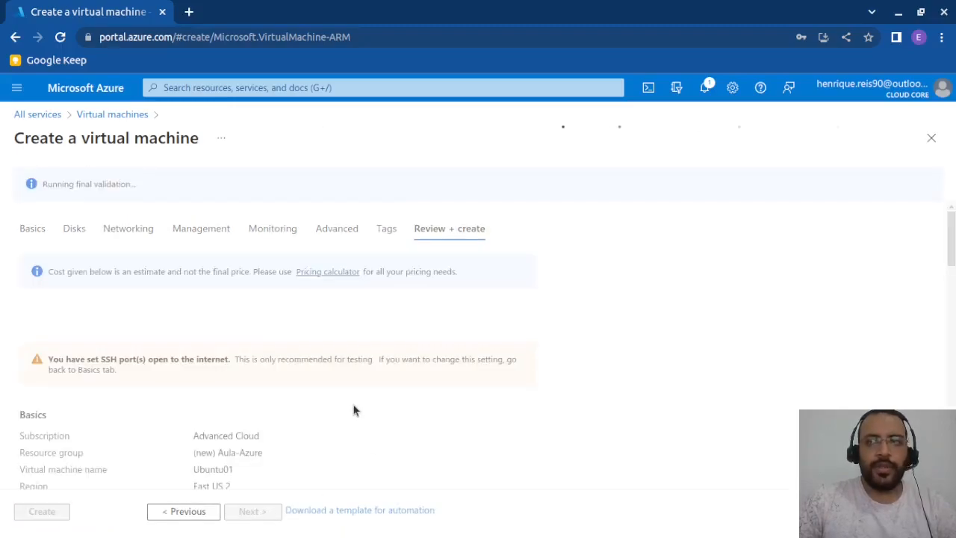
scroll(347, 405, "down", 1)
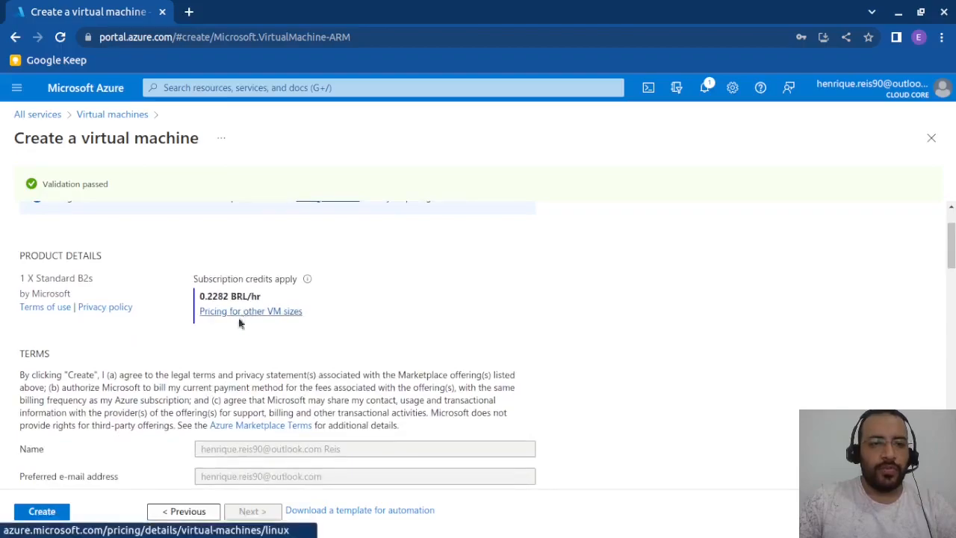
scroll(280, 332, "down", 3)
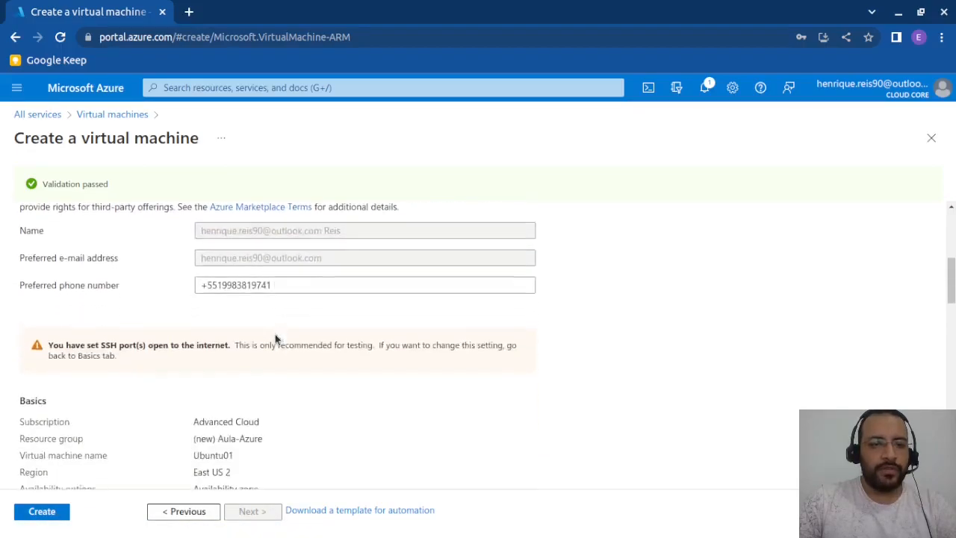
scroll(250, 322, "down", 5)
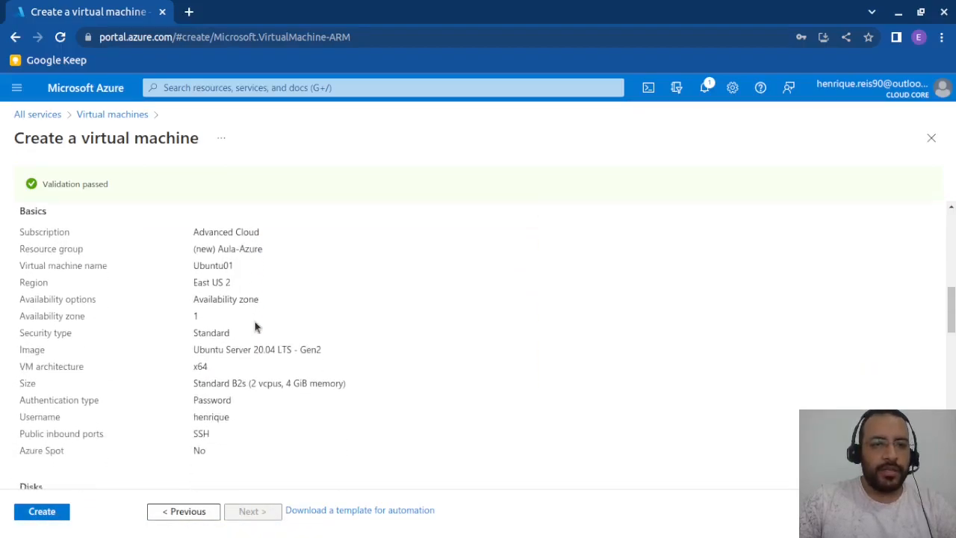
scroll(305, 317, "down", 10)
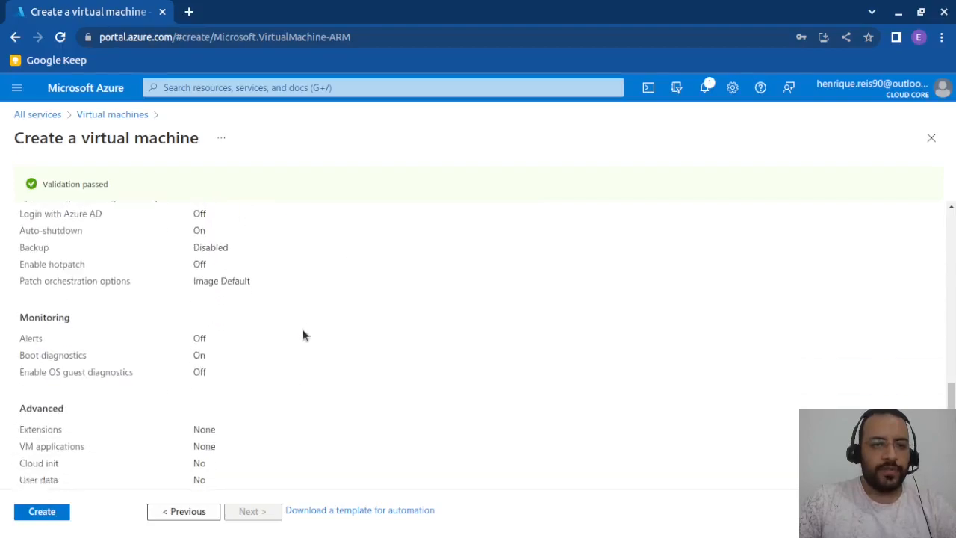
left_click(42, 510)
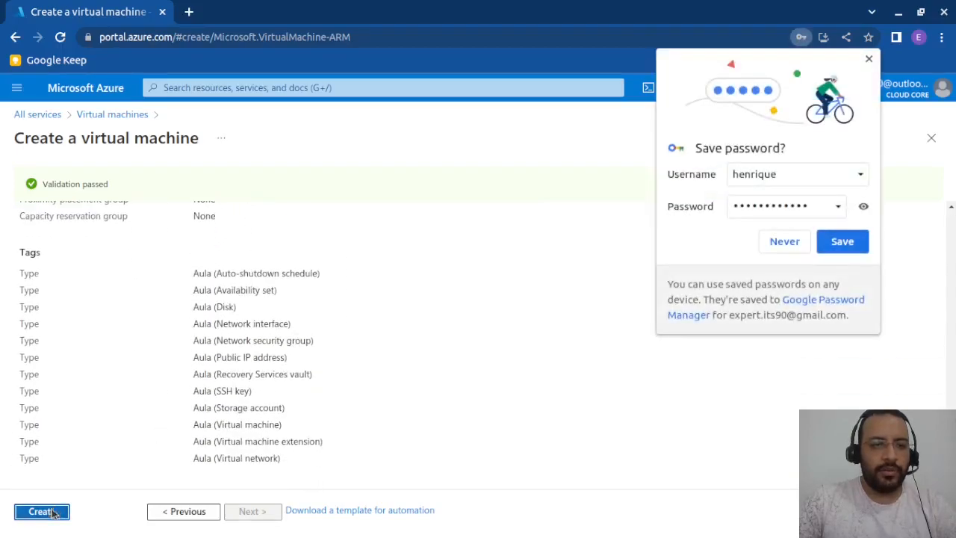
left_click(868, 59)
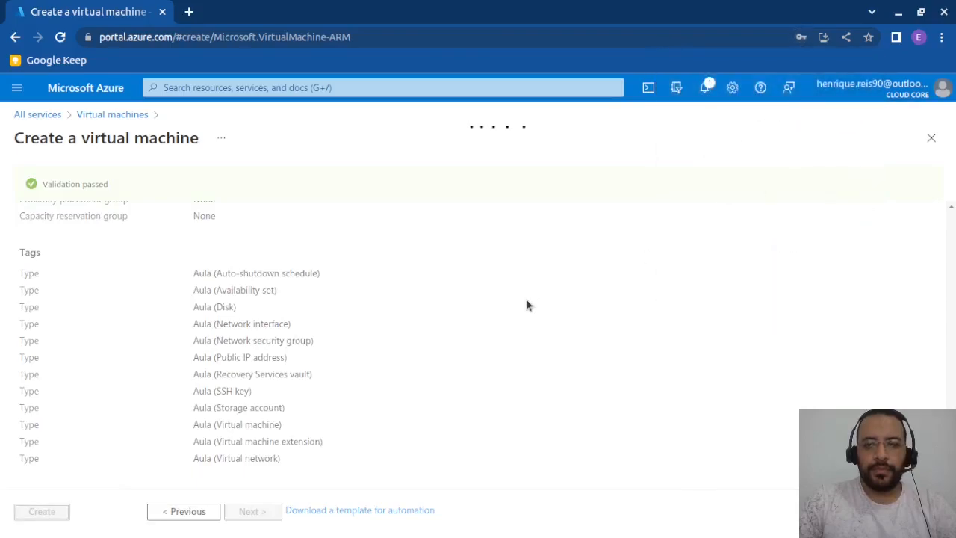